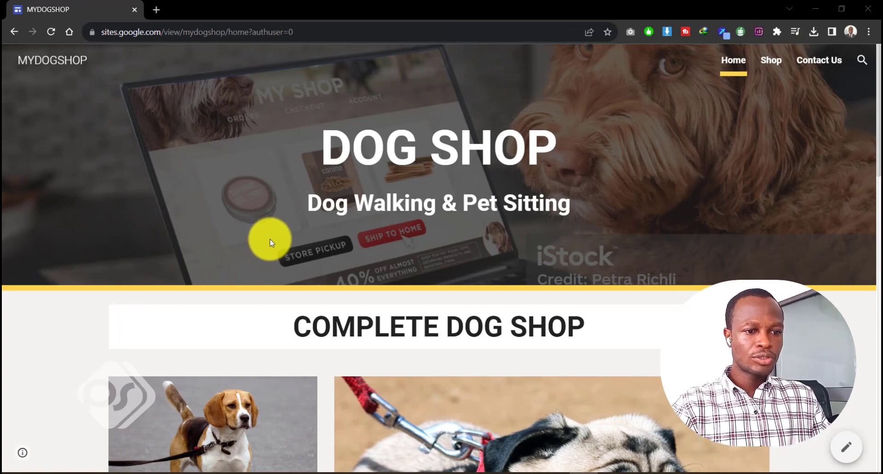
- Look through the published dog shop home page, from the banner and dog photos to the products, About Me section and footer
scroll(271, 242, "down", 1)
scroll(271, 242, "up", 1)
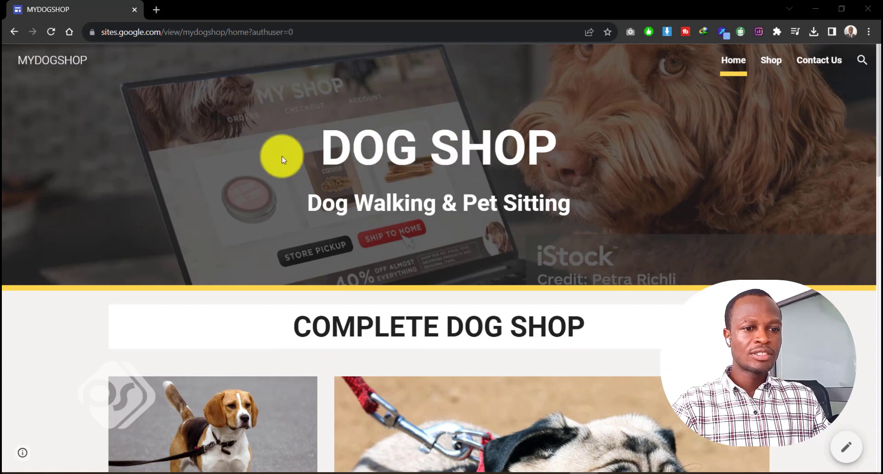
scroll(326, 155, "down", 2)
scroll(333, 155, "up", 2)
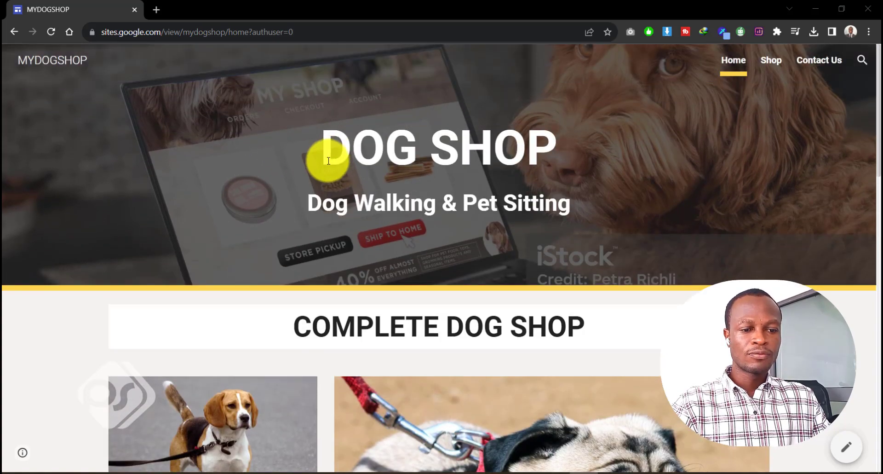
scroll(327, 158, "down", 6)
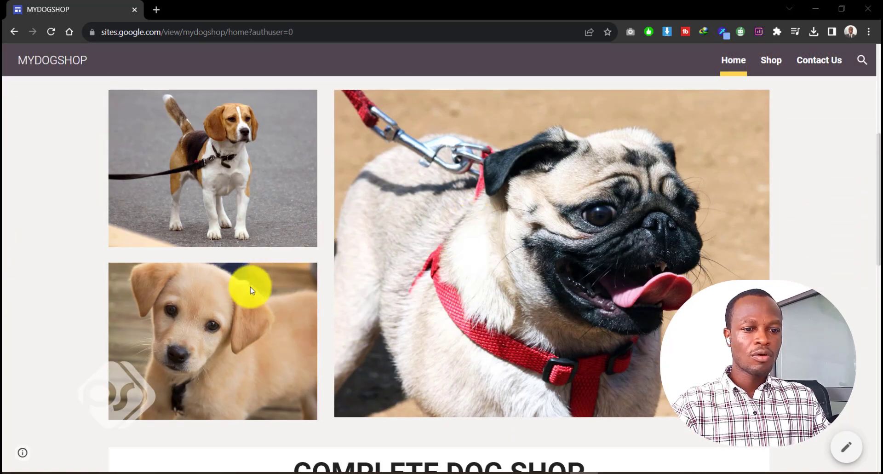
scroll(251, 289, "down", 2)
scroll(252, 286, "up", 2)
scroll(466, 239, "down", 2)
scroll(466, 237, "up", 3)
scroll(465, 238, "down", 6)
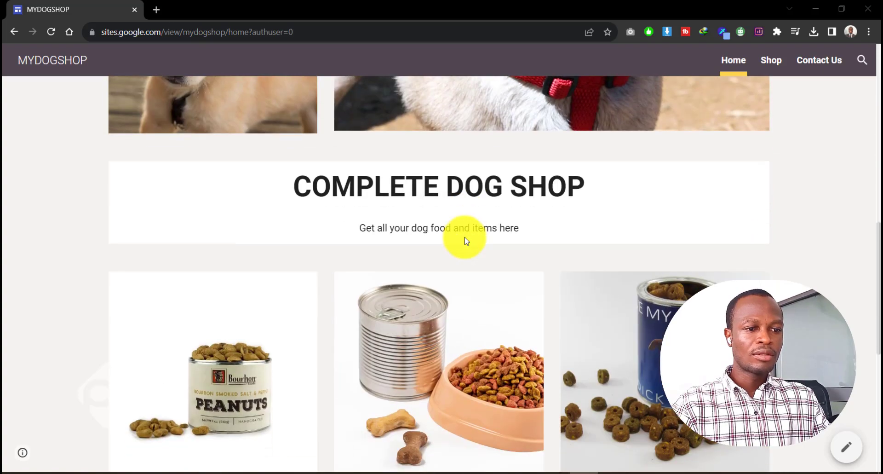
scroll(465, 237, "down", 3)
scroll(465, 239, "down", 2)
scroll(466, 239, "up", 2)
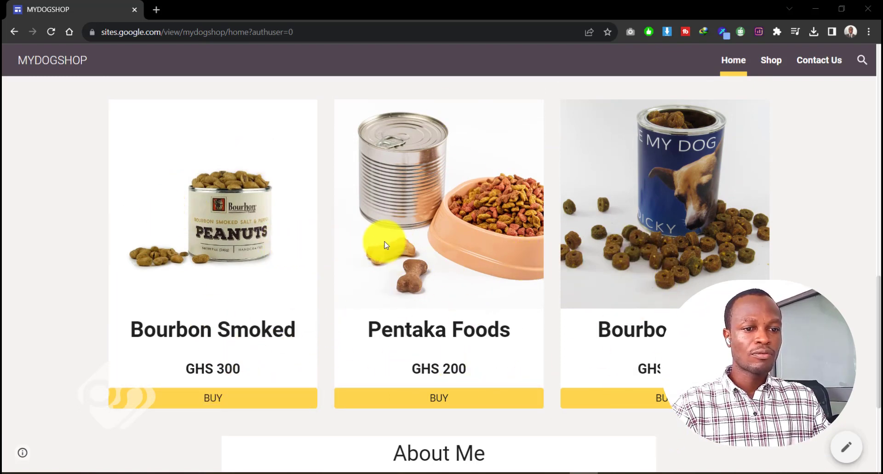
scroll(365, 276, "down", 2)
scroll(384, 244, "up", 2)
scroll(388, 244, "down", 3)
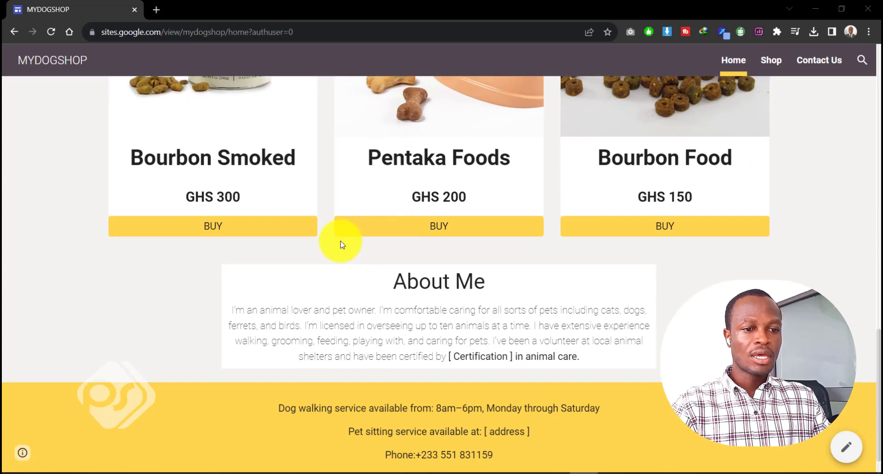
scroll(341, 245, "up", 2)
scroll(341, 241, "up", 5)
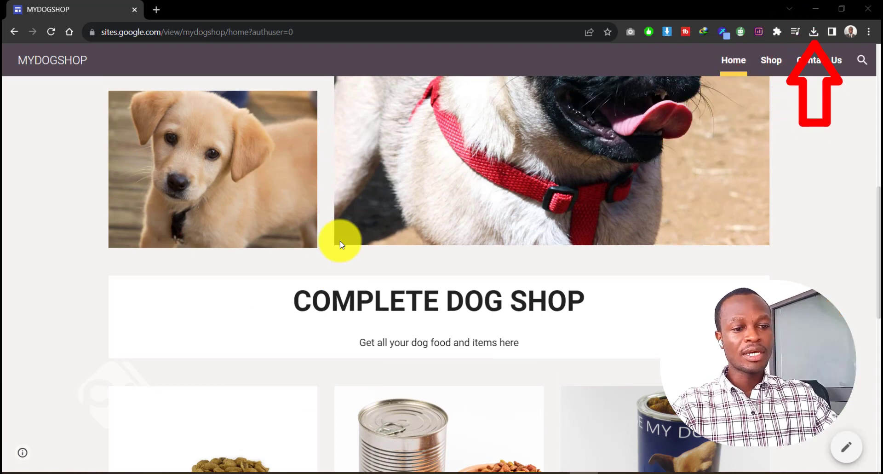
- Open the payment page of the Bourbon Smoked product and examine its form fields and accepted payment methods
scroll(348, 234, "down", 4)
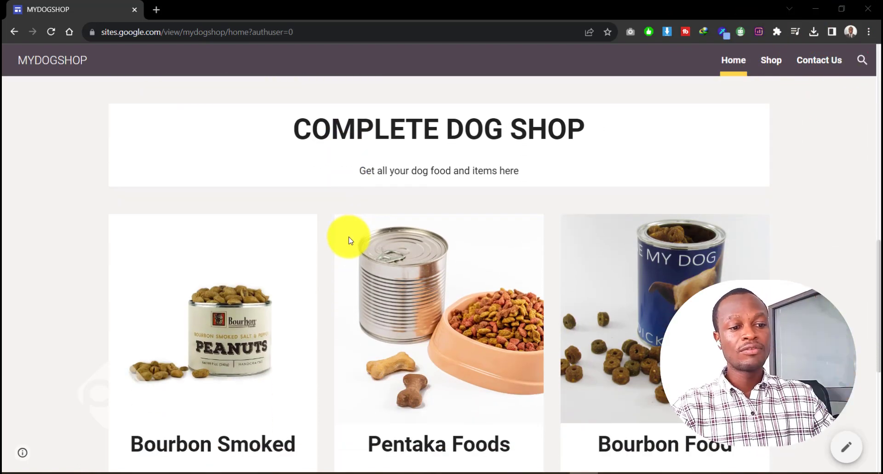
scroll(355, 236, "down", 1)
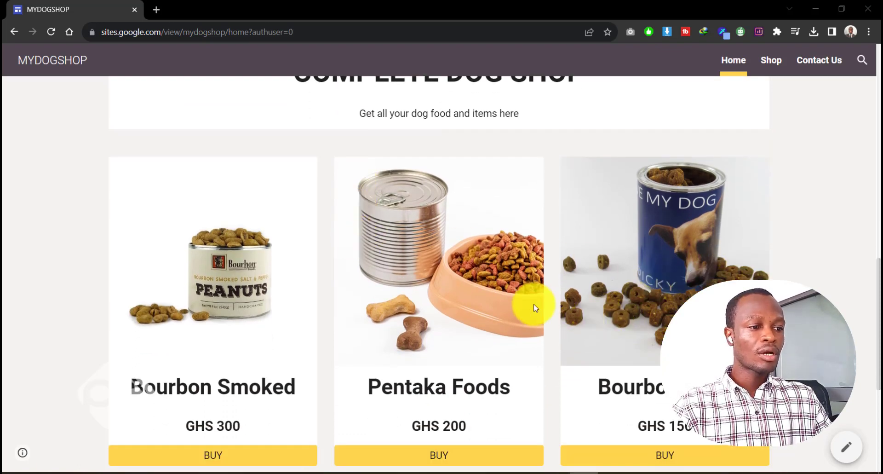
scroll(534, 306, "down", 3)
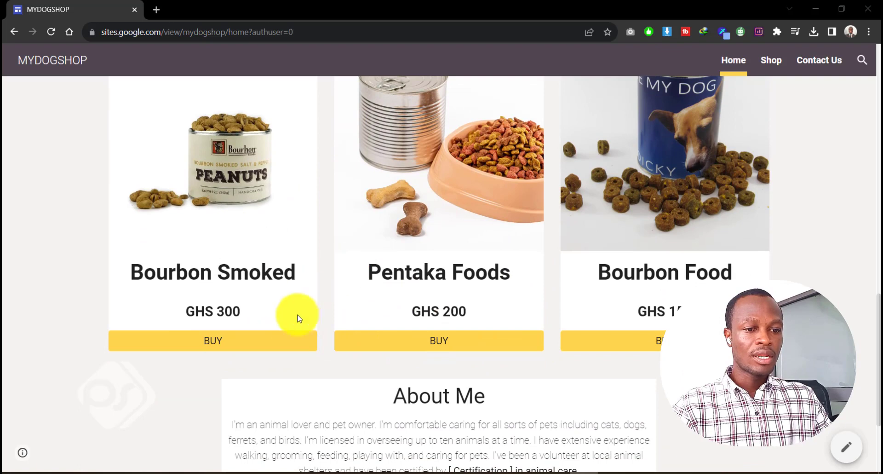
left_click(223, 344)
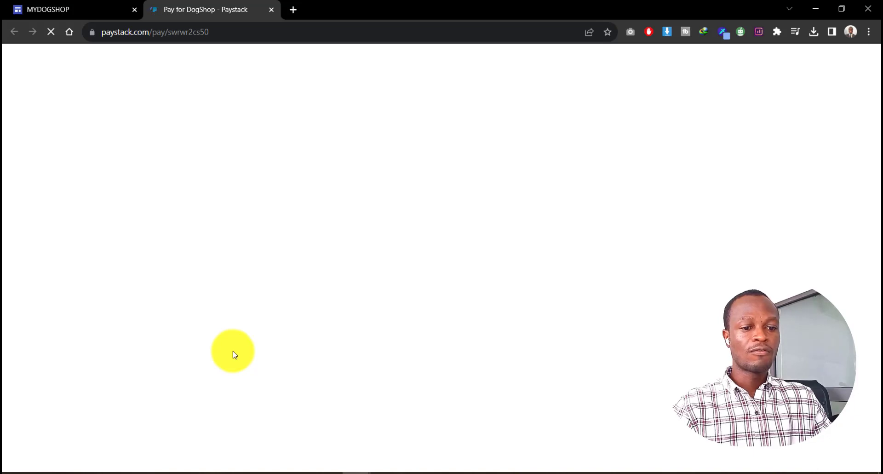
left_click(359, 204)
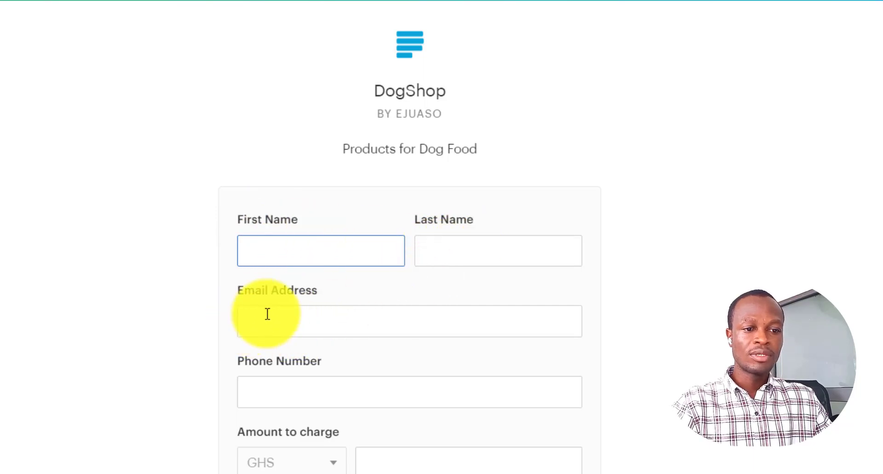
scroll(317, 414, "down", 3)
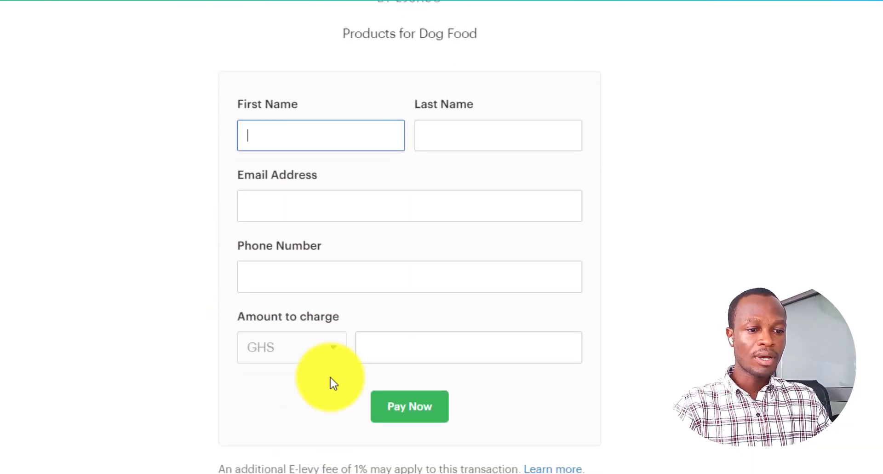
left_click(402, 346)
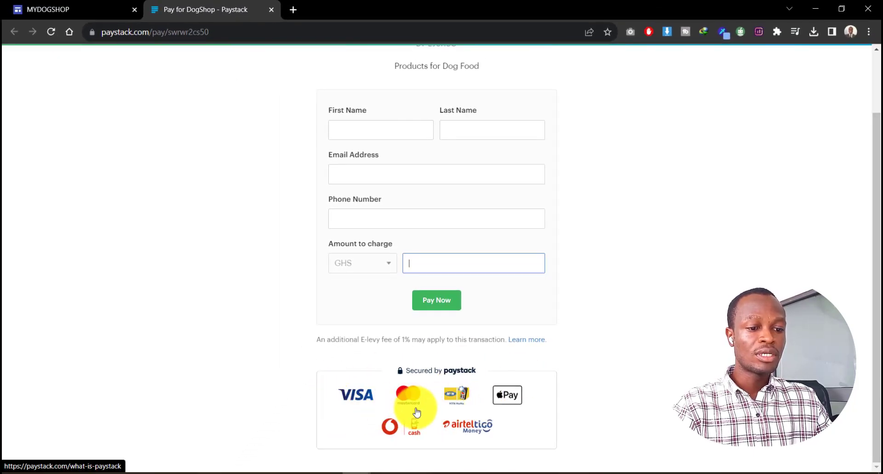
scroll(434, 217, "up", 2)
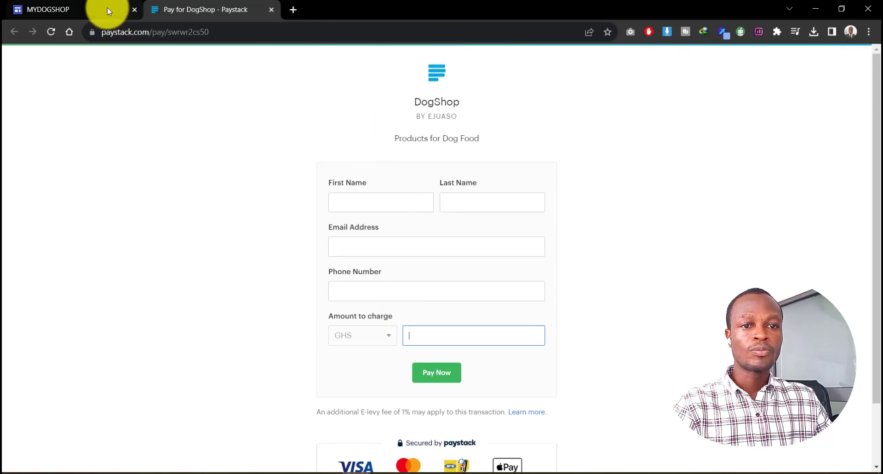
- Return to the MYDOGSHOP site, open its Shop page and look over the pet items on sale
left_click(81, 7)
scroll(395, 231, "down", 1)
scroll(404, 182, "up", 10)
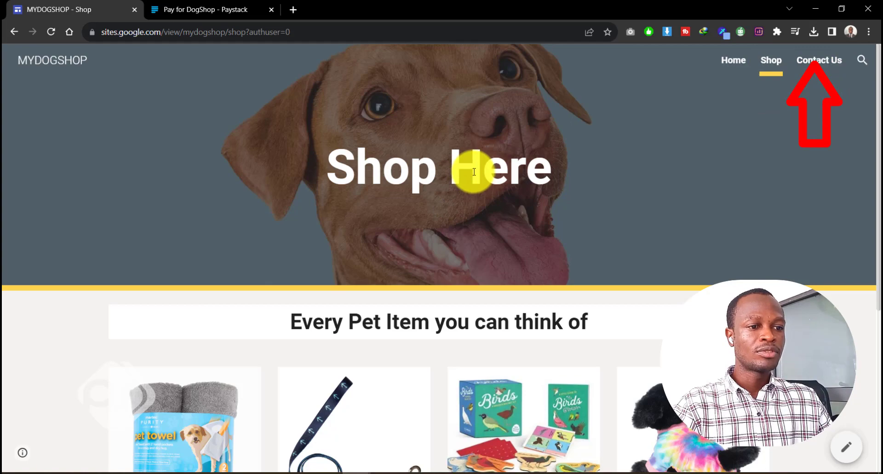
scroll(451, 190, "down", 3)
scroll(451, 189, "up", 3)
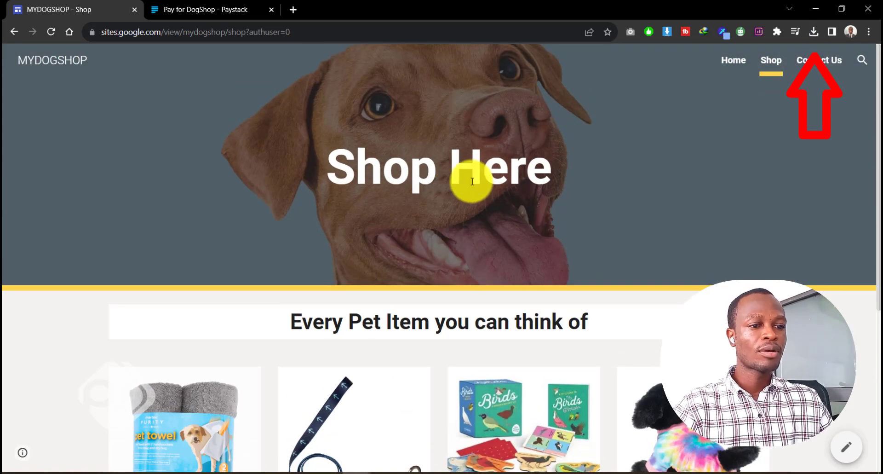
scroll(460, 184, "down", 3)
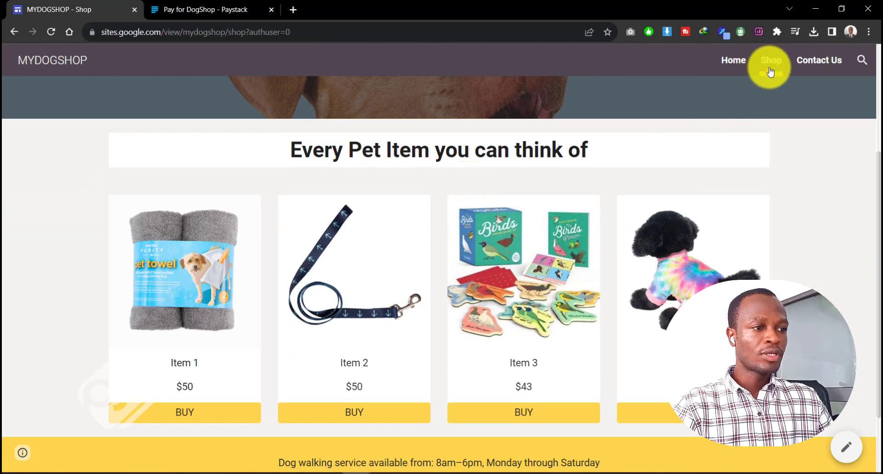
scroll(341, 241, "down", 1)
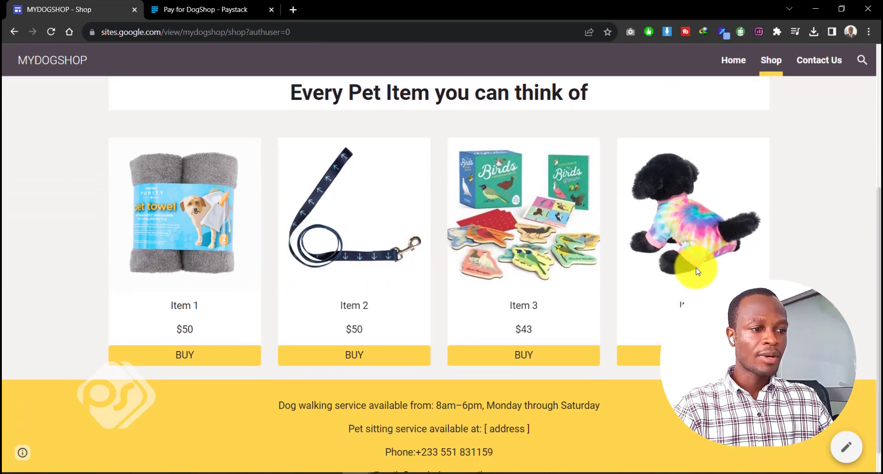
scroll(325, 300, "down", 1)
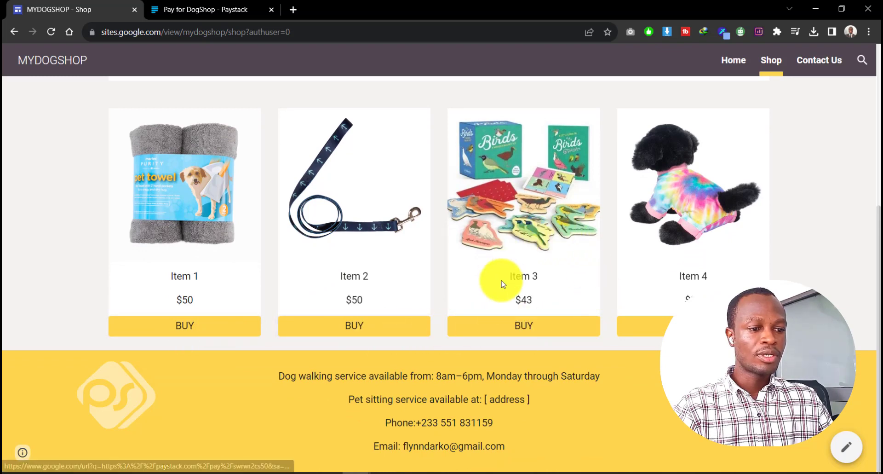
- Open the payment page for Item 3 and review its name, email, phone and amount fields and the payment options
left_click(528, 325)
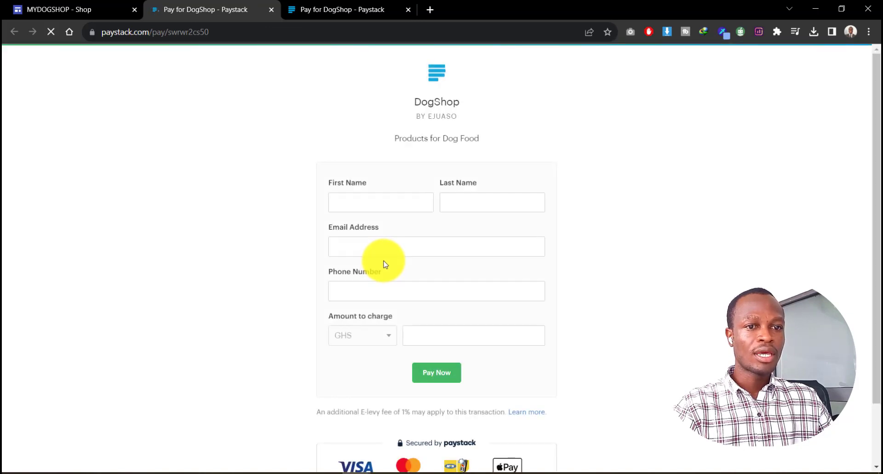
left_click(390, 199)
left_click(467, 201)
left_click(408, 246)
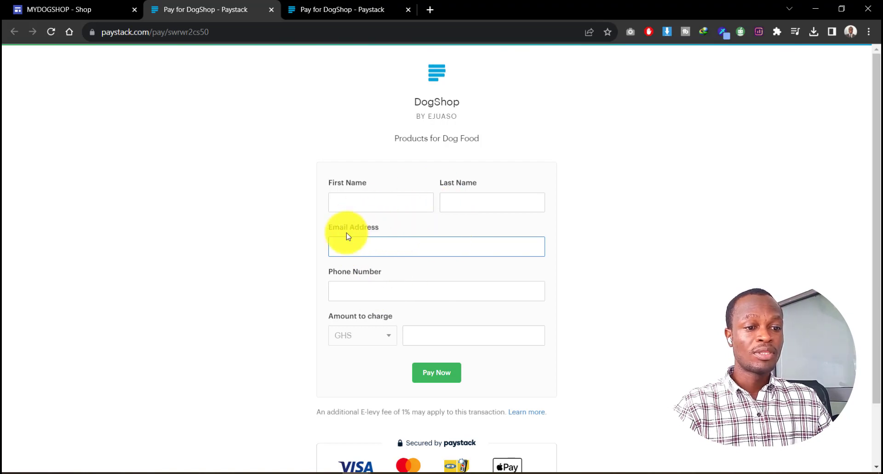
scroll(435, 309, "down", 1)
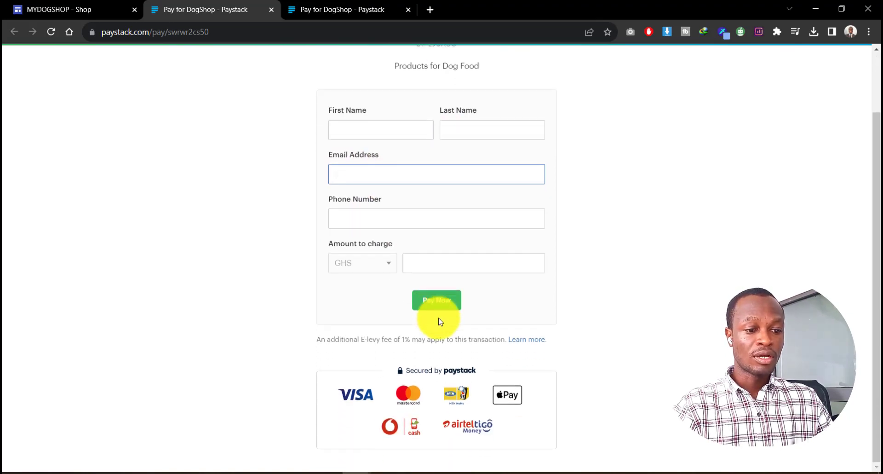
scroll(384, 311, "up", 1)
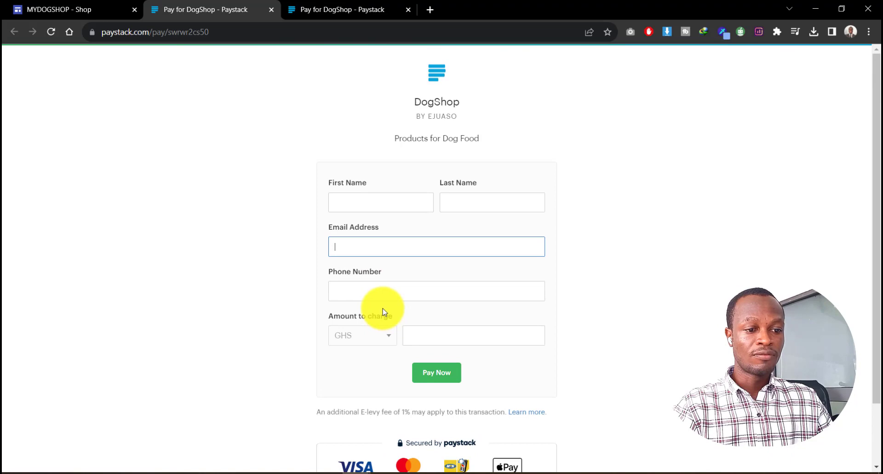
scroll(586, 330, "down", 1)
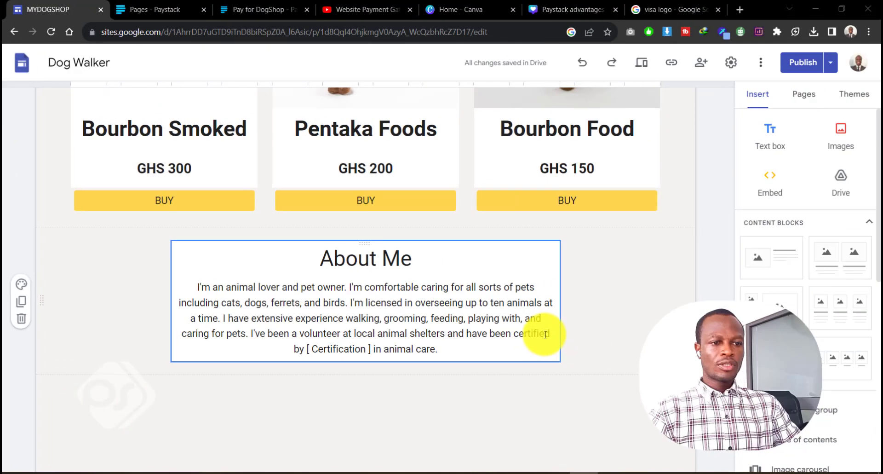
- In the Dog Walker site editor, insert the content block with two small images and adjacent text between the products and About Me
scroll(524, 332, "down", 1)
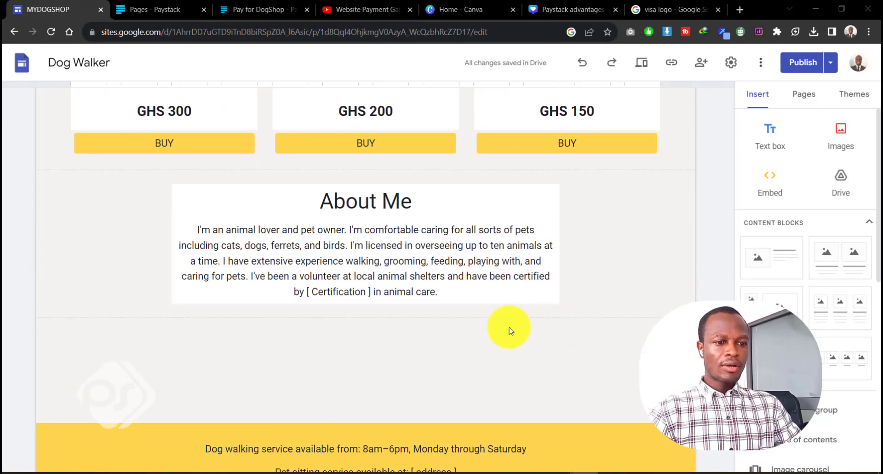
scroll(483, 288, "up", 3)
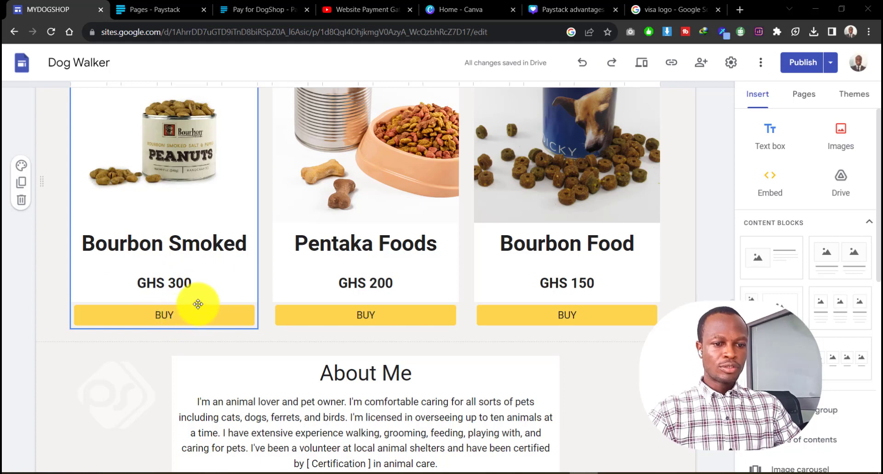
scroll(363, 258, "down", 1)
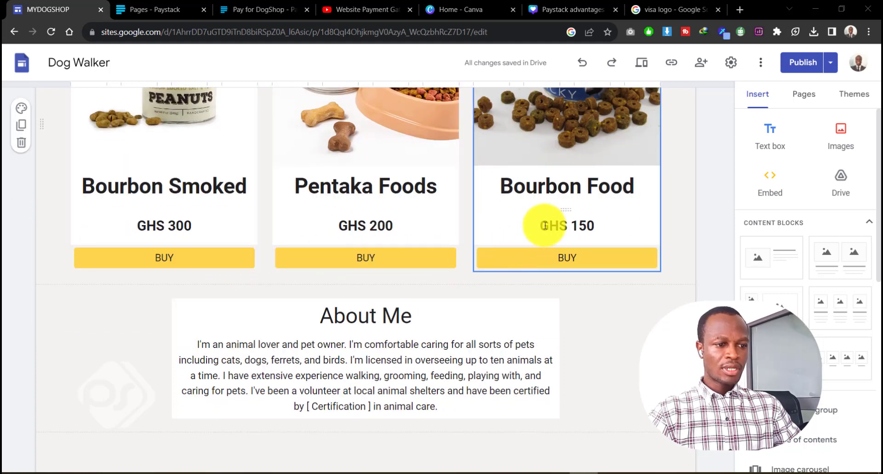
scroll(552, 226, "up", 1)
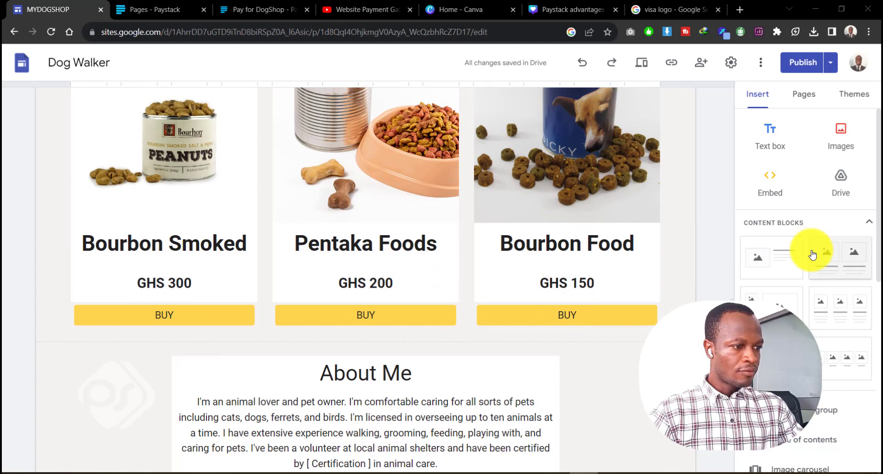
scroll(810, 238, "down", 2)
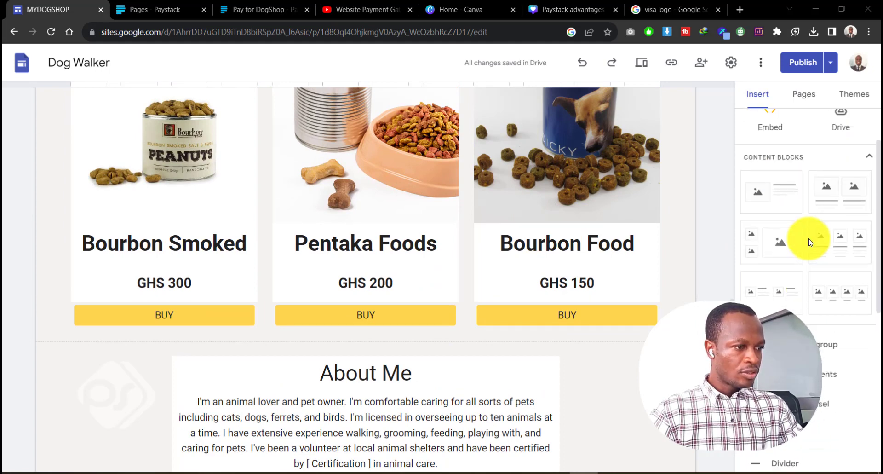
scroll(810, 242, "up", 1)
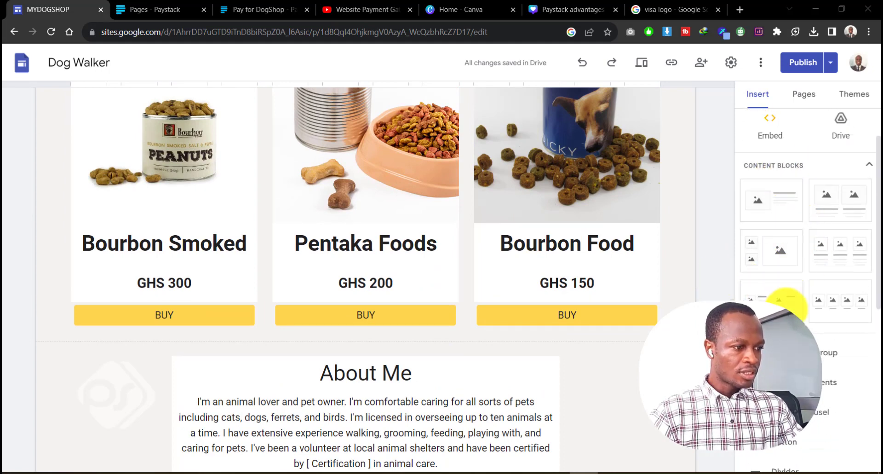
scroll(623, 283, "down", 2)
left_click(559, 260)
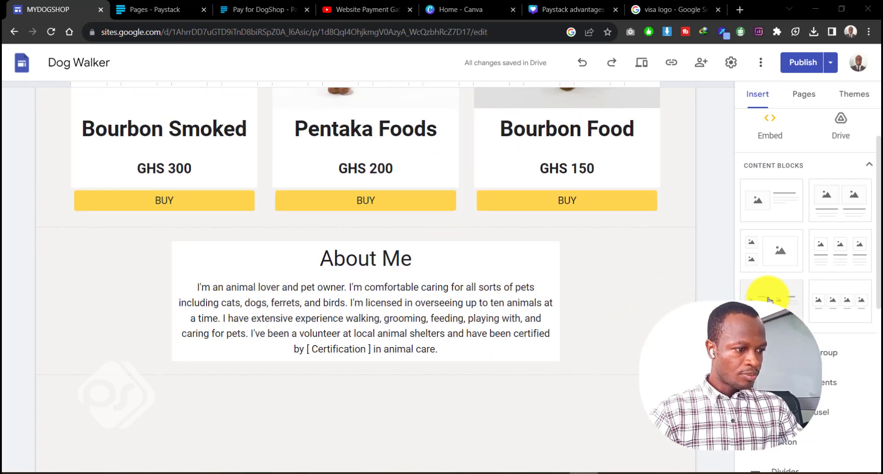
left_click_drag(779, 299, 500, 249)
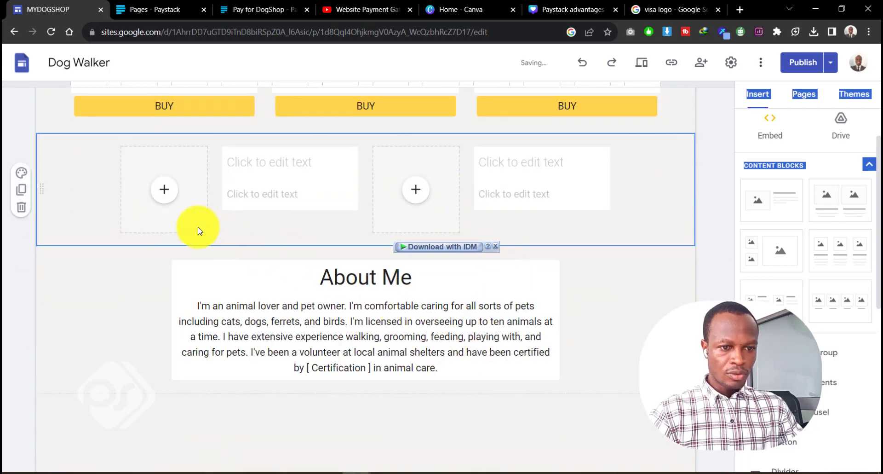
- Fill the new block's first image placeholder with the pink bowl of kibble found by searching Google Images for "dog food"
scroll(167, 192, "up", 1)
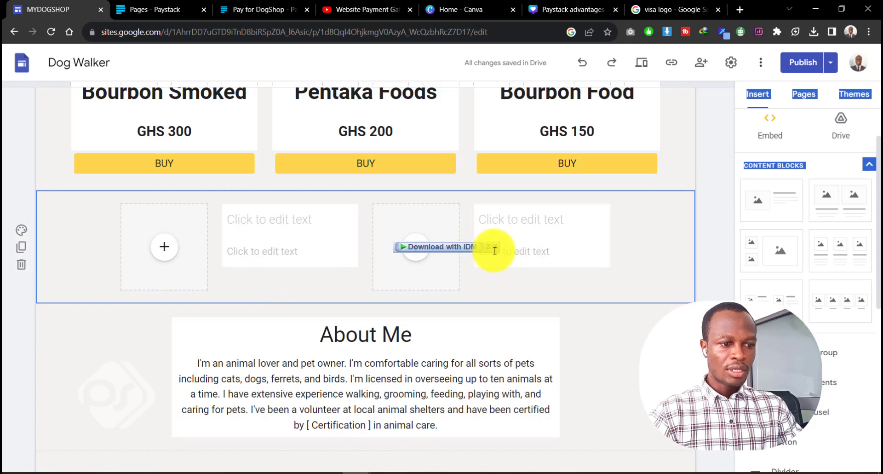
left_click(163, 248)
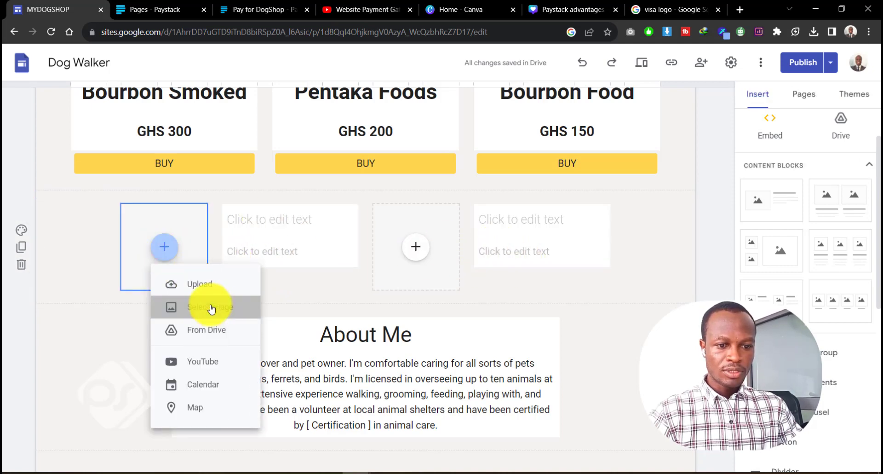
left_click(211, 307)
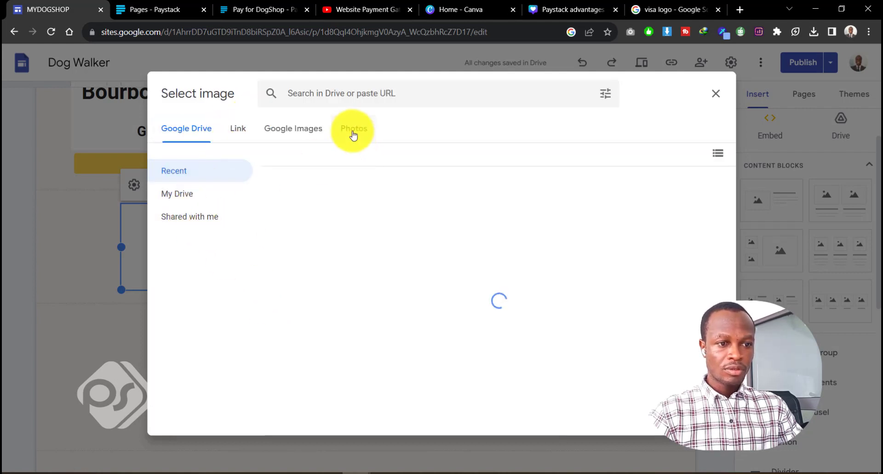
left_click(299, 134)
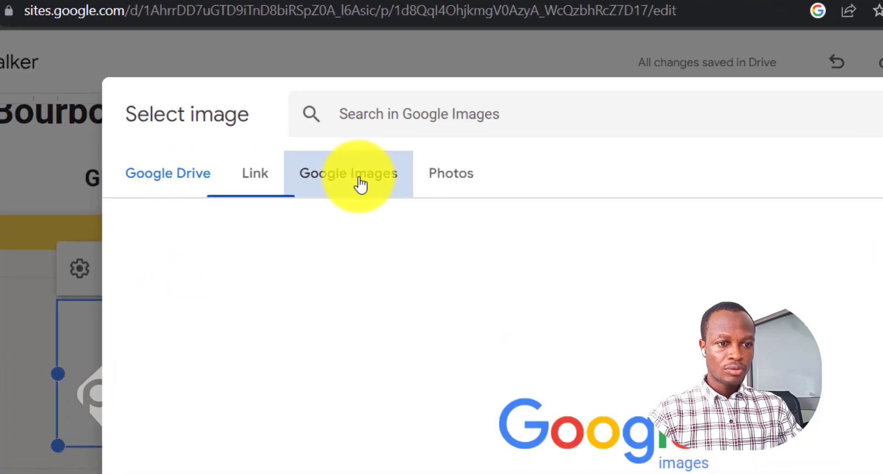
left_click(478, 111)
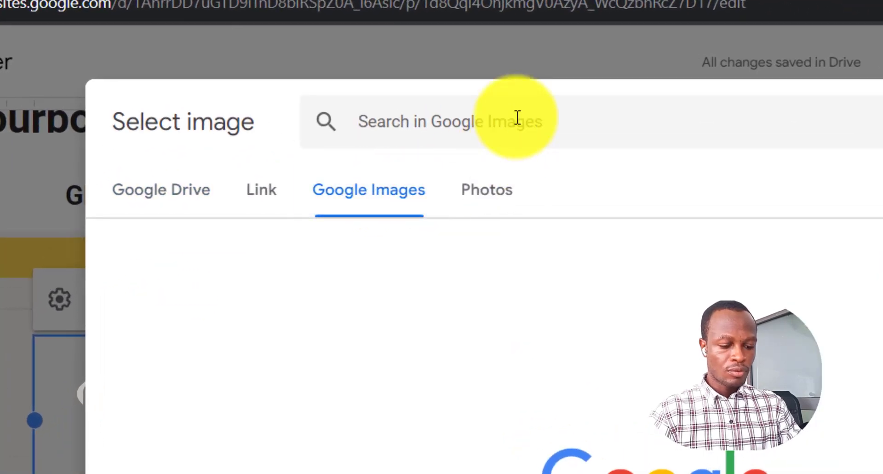
left_click(518, 118)
type("d")
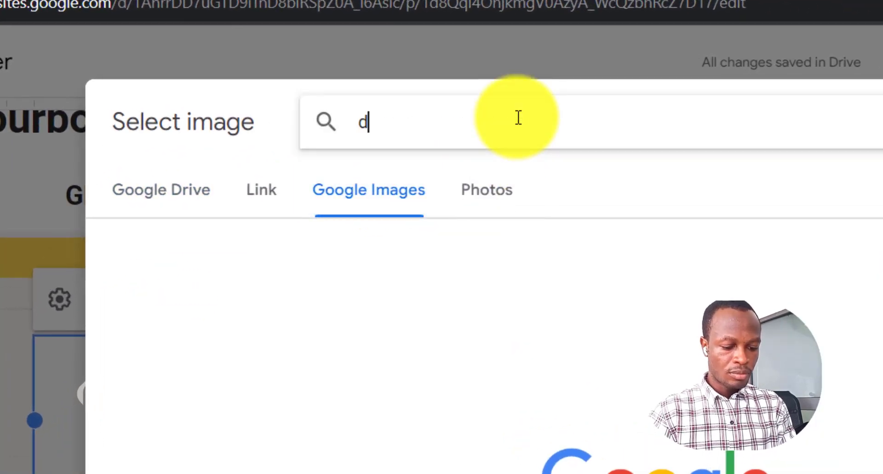
type("og food")
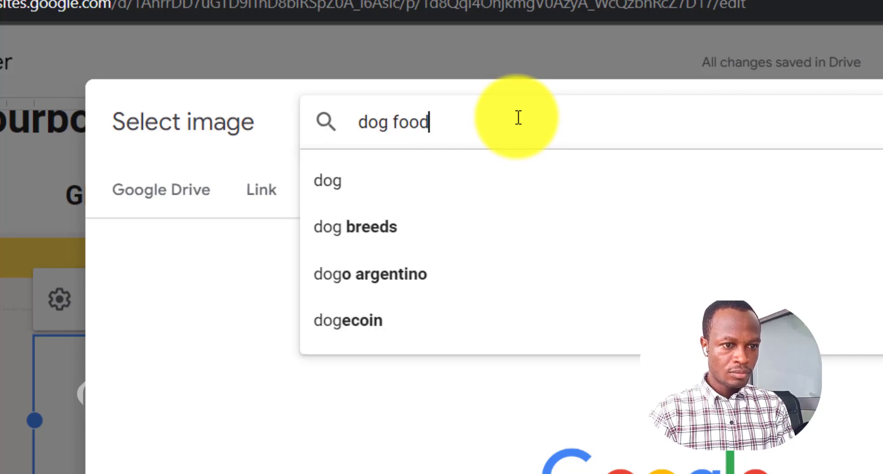
key("Return")
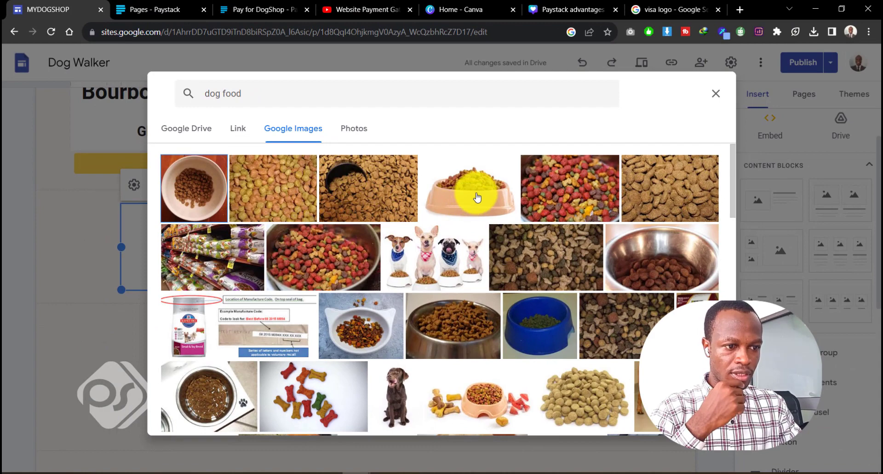
left_click(477, 197)
left_click(711, 418)
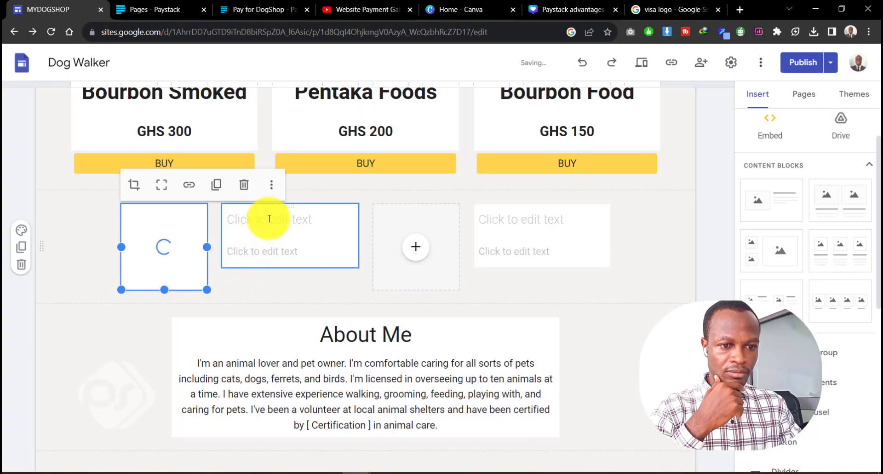
- Enter "Food 1" as the heading and "GHS 400" as the text beside the first dog food image
left_click(270, 219)
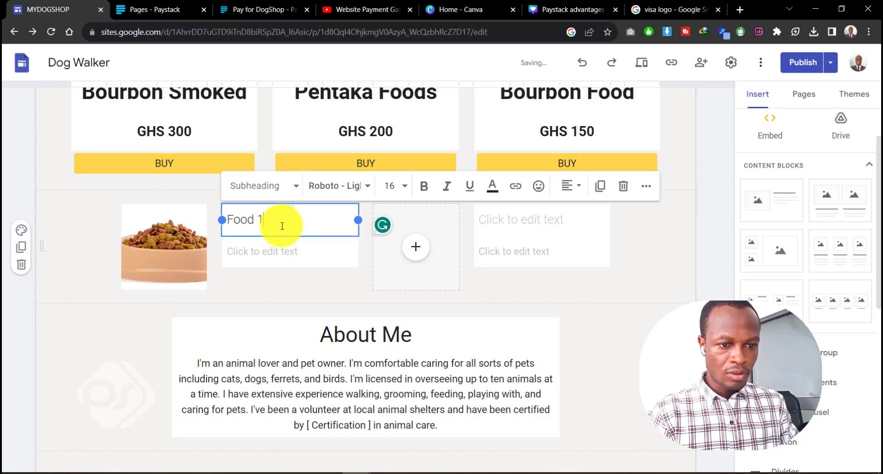
left_click(272, 252)
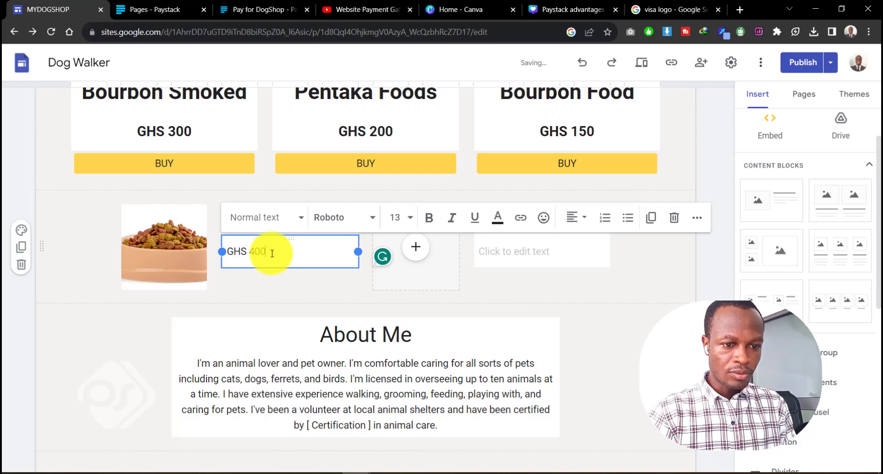
left_click(275, 290)
left_click(274, 251)
left_click(282, 286)
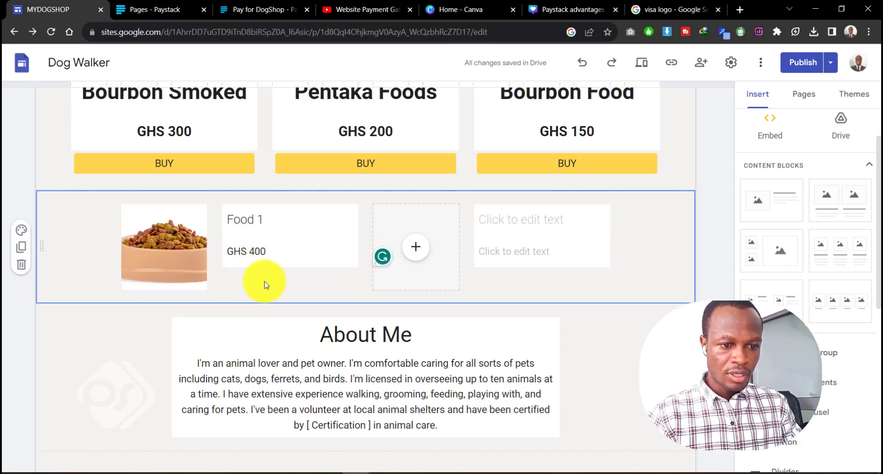
- Enlarge the Food 1 image outward and downward until its outer edge lines up with the Bourbon Smoked column above
left_click(160, 261)
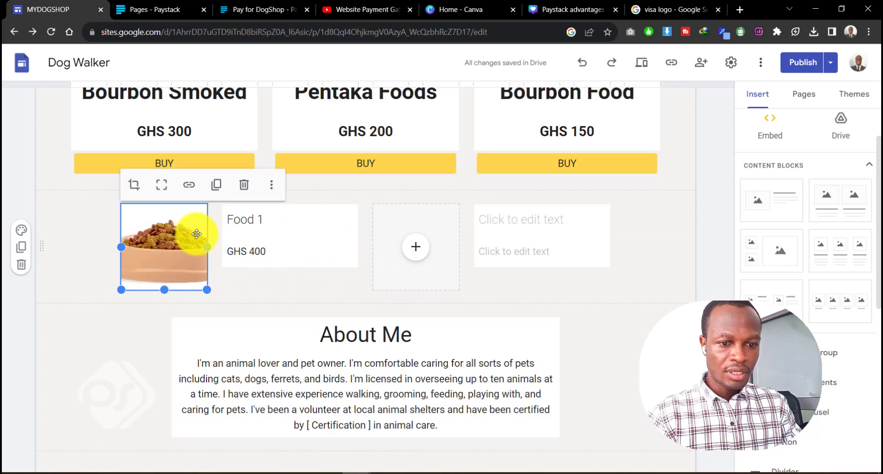
left_click_drag(99, 314, 68, 362)
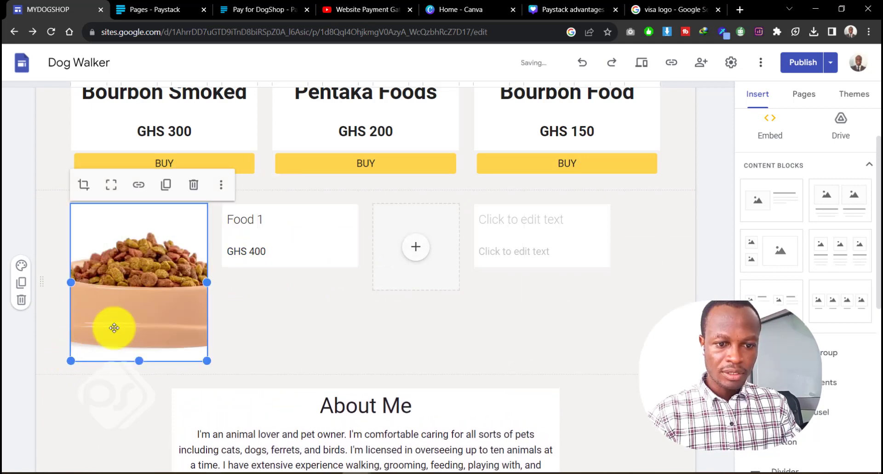
left_click(236, 322)
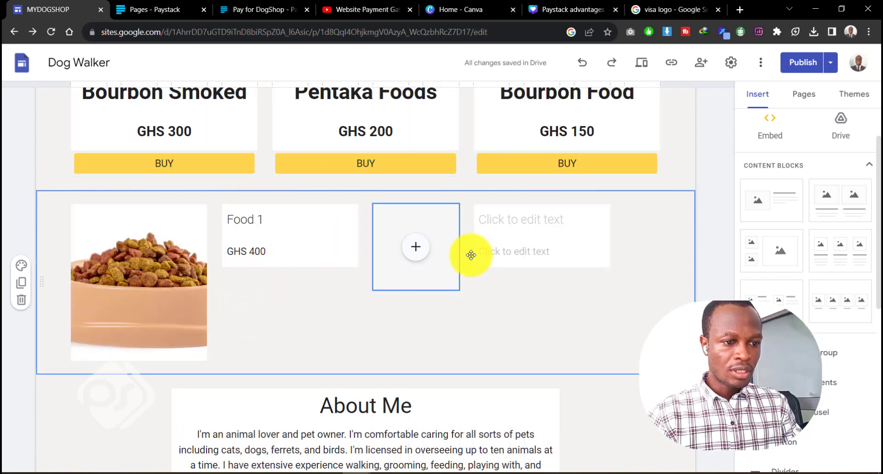
scroll(791, 245, "up", 2)
scroll(794, 241, "down", 5)
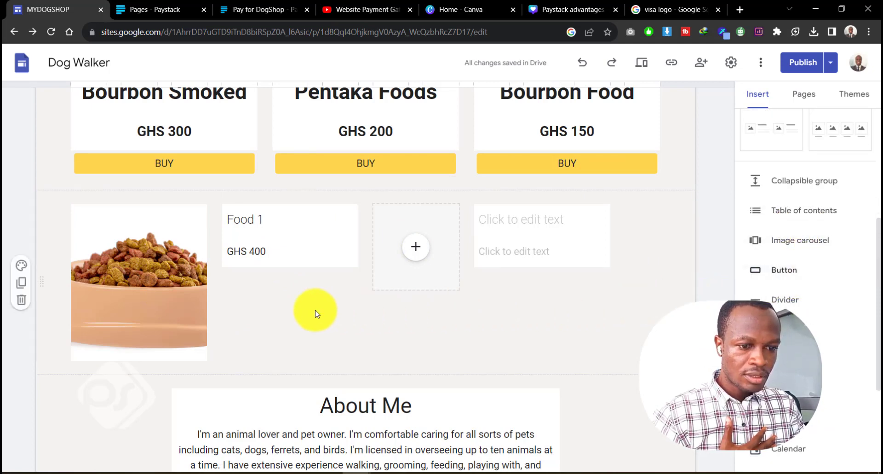
left_click(795, 272)
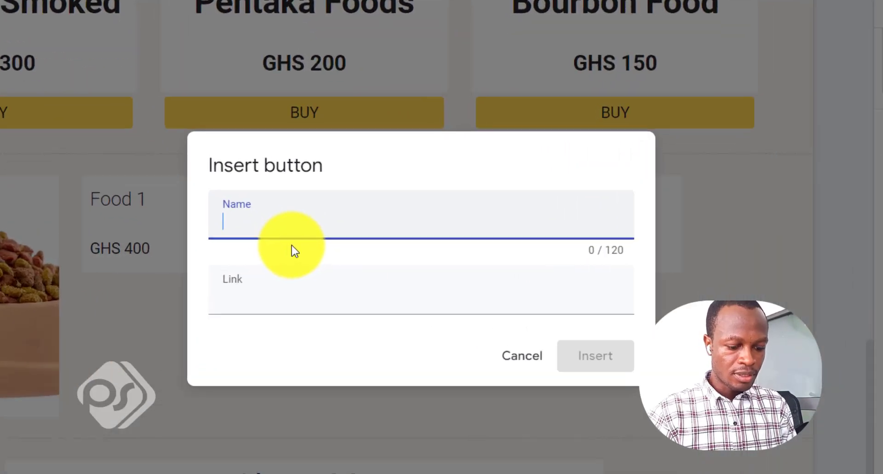
type("BUY")
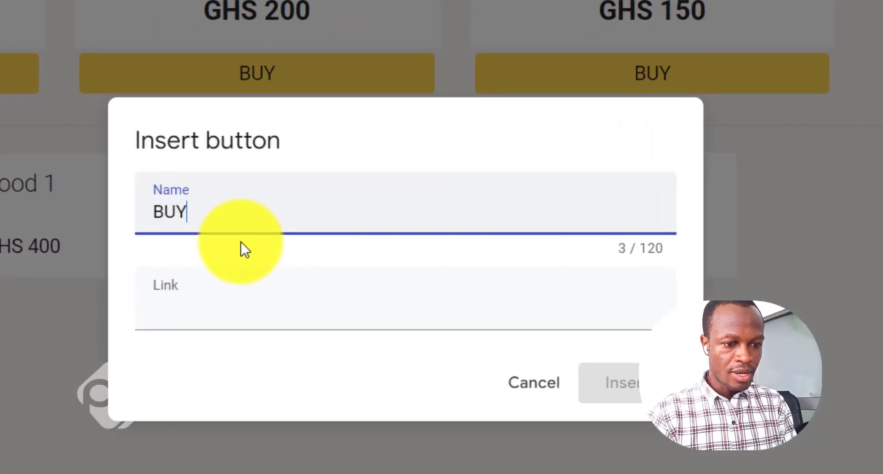
left_click(210, 317)
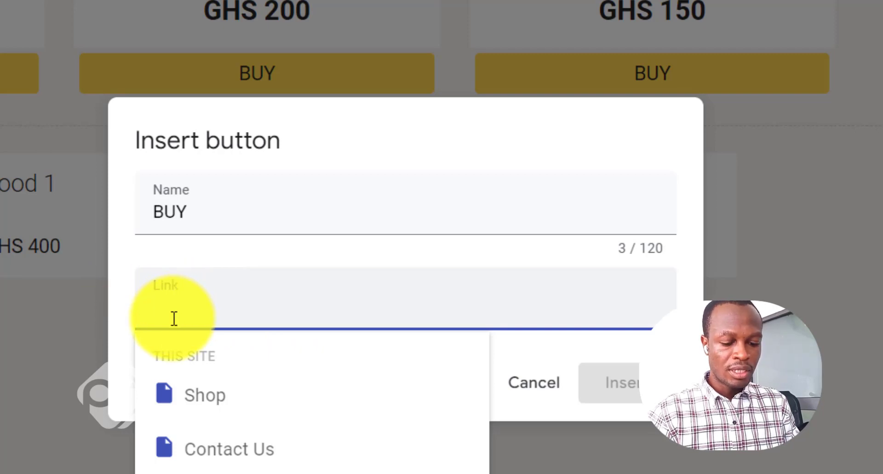
type("www.go")
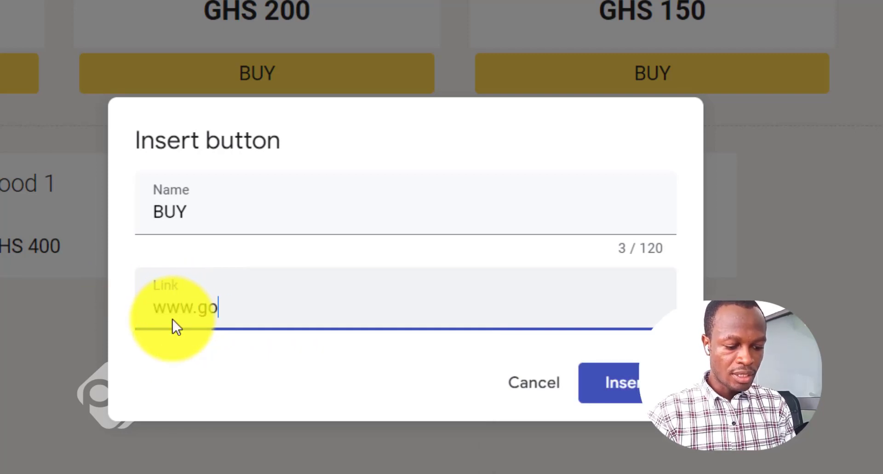
type("ogle.com")
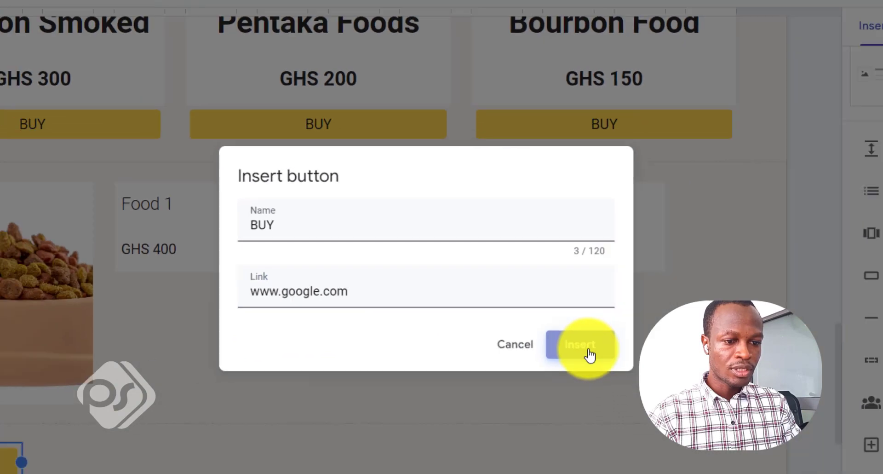
left_click(619, 389)
- Move the new BUY button directly beneath the GHS 400 text of Food 1
scroll(255, 316, "up", 4)
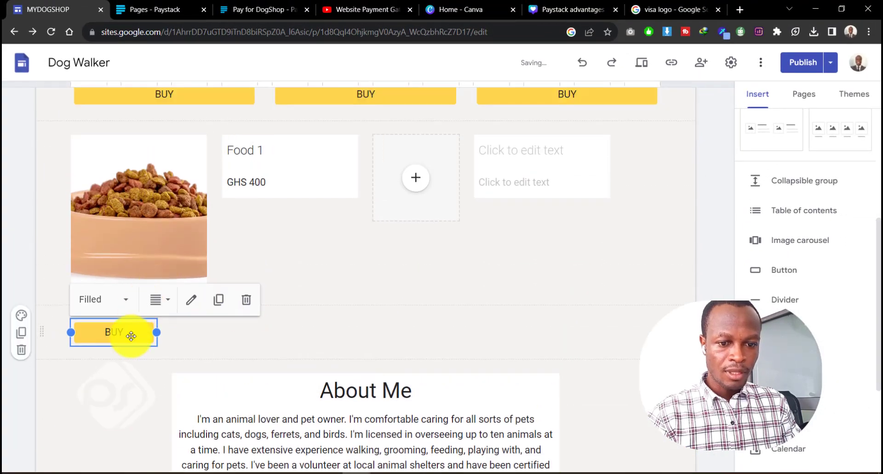
left_click_drag(131, 336, 233, 258)
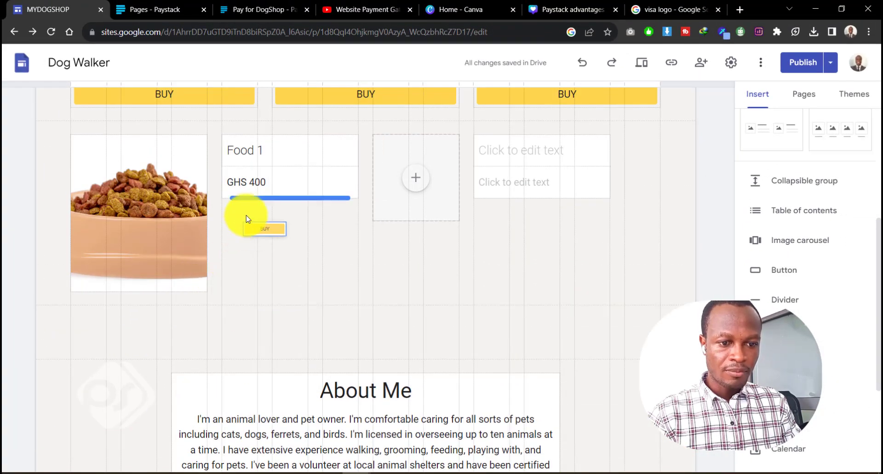
left_click_drag(247, 218, 246, 217)
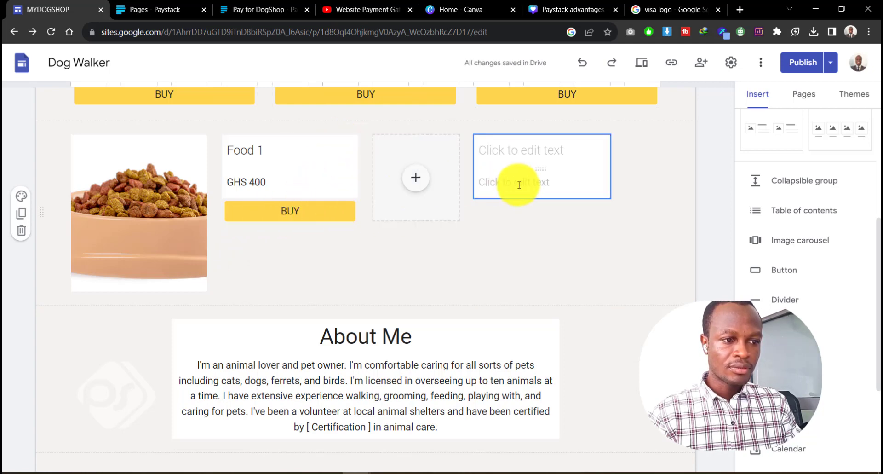
- Fill the second image placeholder with the bowl surrounded by dog treats, found by searching Google Images for "dog food"
scroll(171, 224, "up", 1)
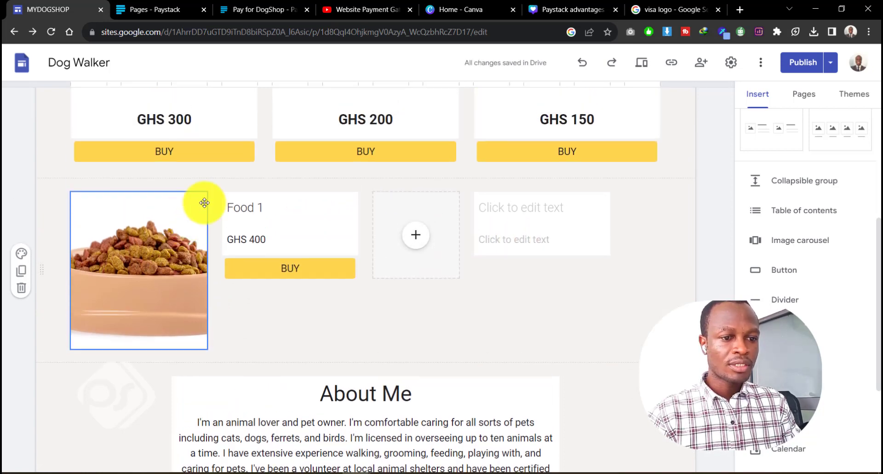
left_click(420, 238)
left_click(460, 293)
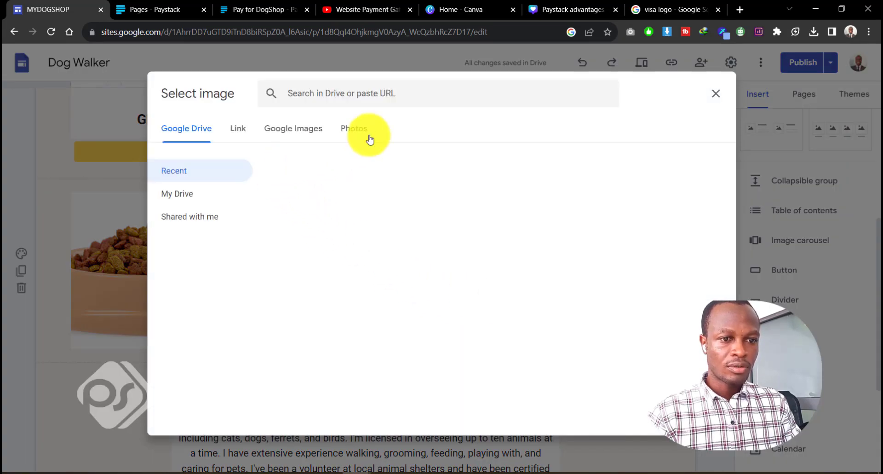
left_click(307, 131)
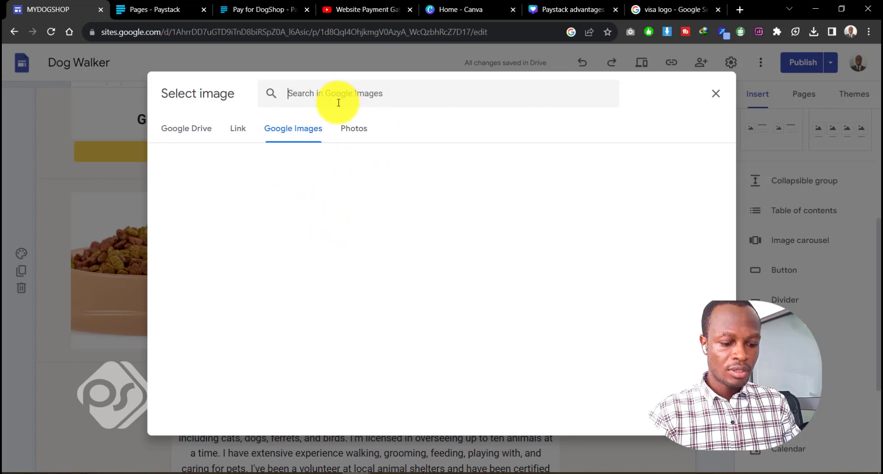
type("go")
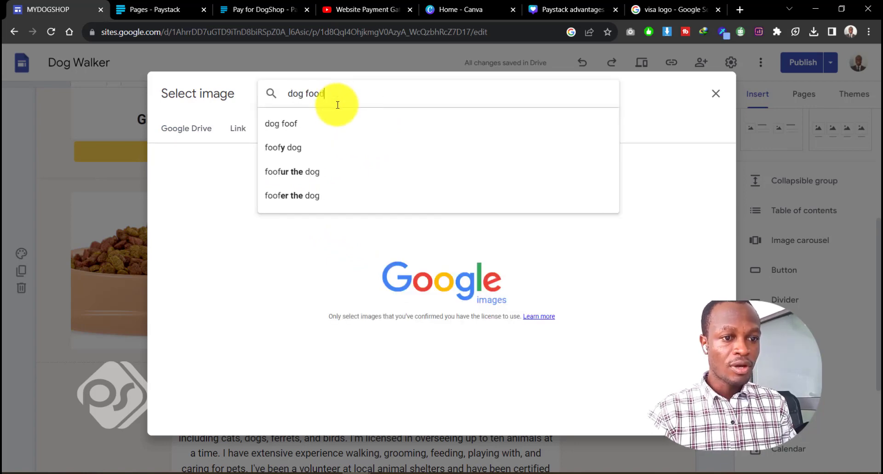
left_click(277, 129)
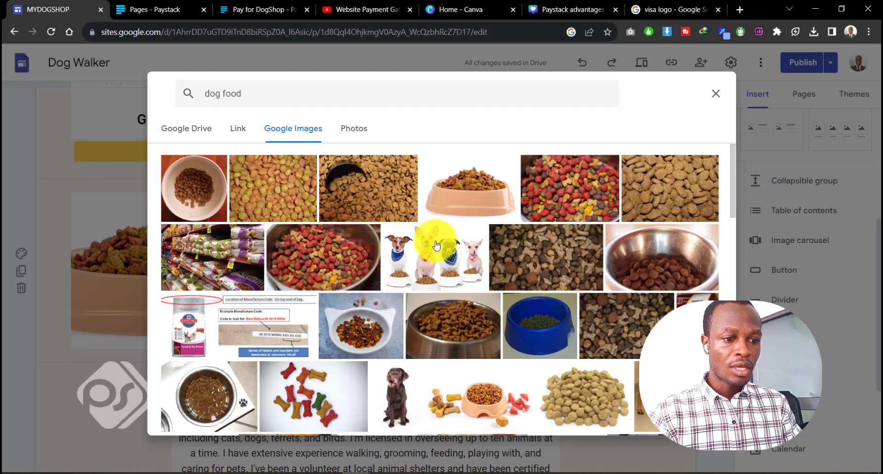
scroll(296, 299, "down", 3)
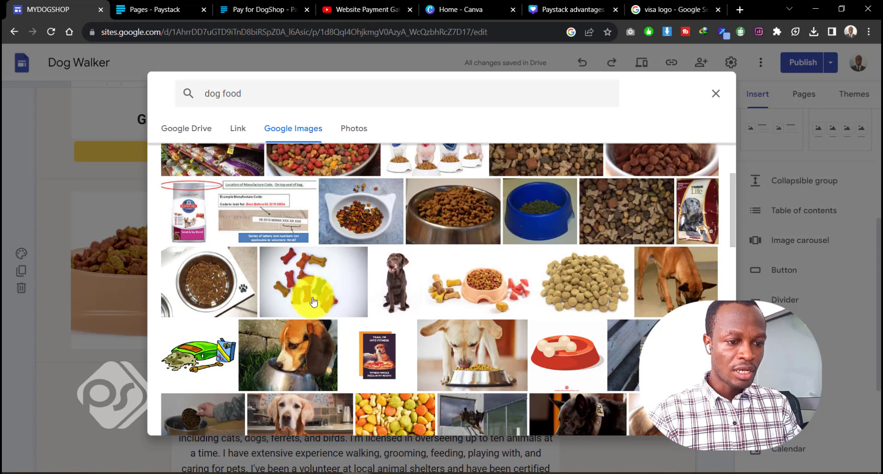
left_click(489, 291)
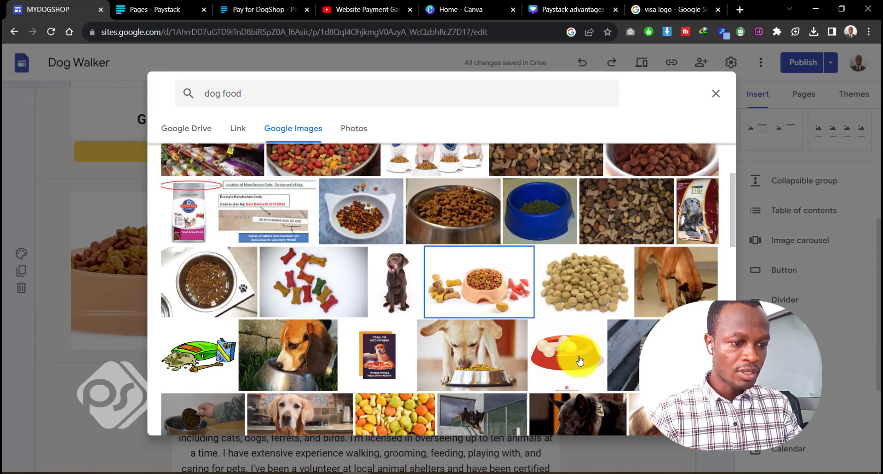
left_click(711, 418)
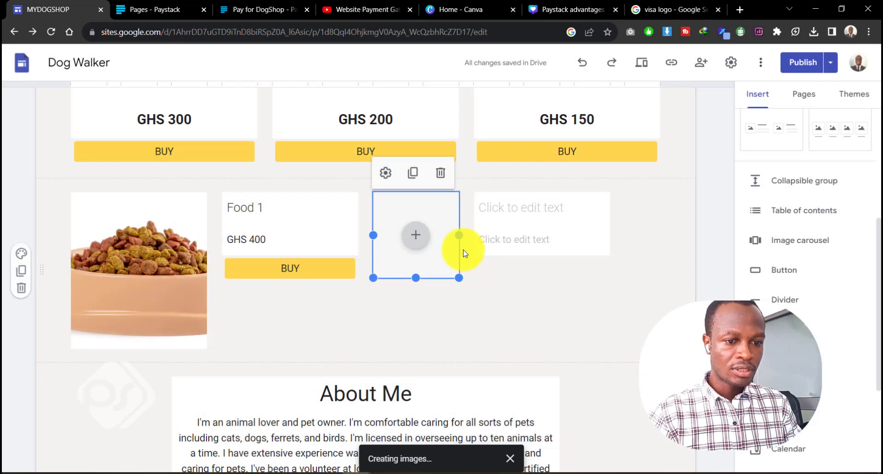
- Enter "FOOD 2" as the heading and "GHS 600" as the text beside the second dog food image
left_click(519, 210)
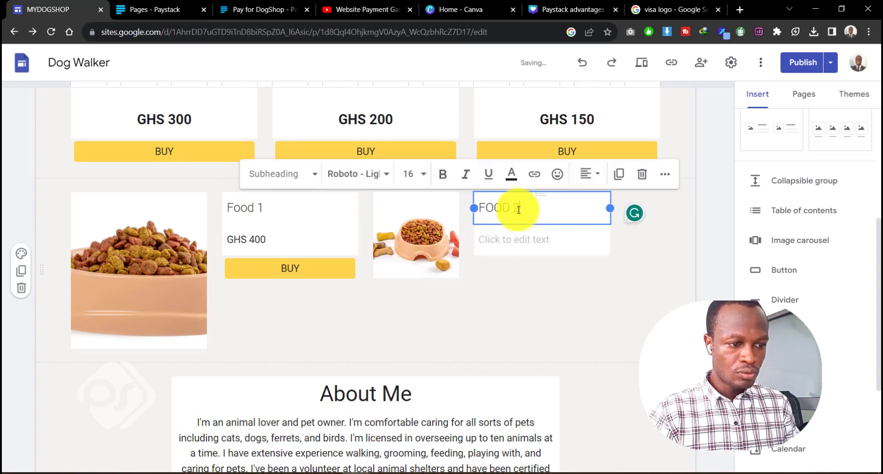
left_click(539, 241)
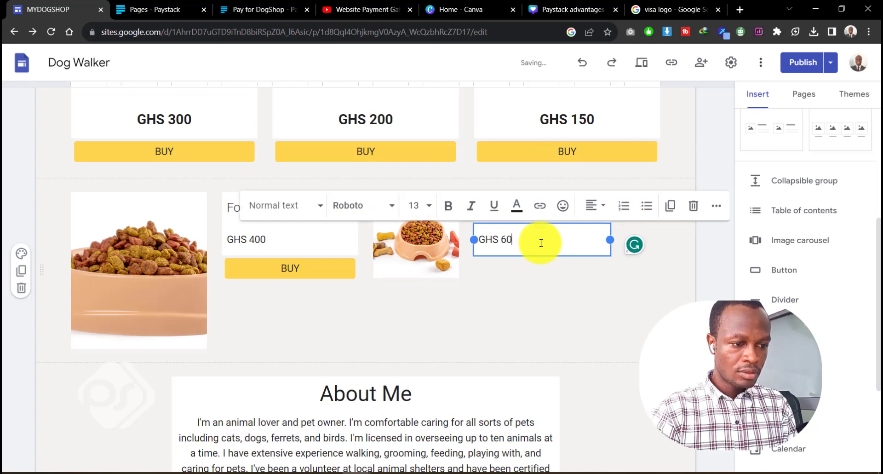
- Duplicate the BUY button under Food 1 and place the copy directly beneath the GHS 600 text of FOOD 2
left_click(327, 275)
left_click(322, 271)
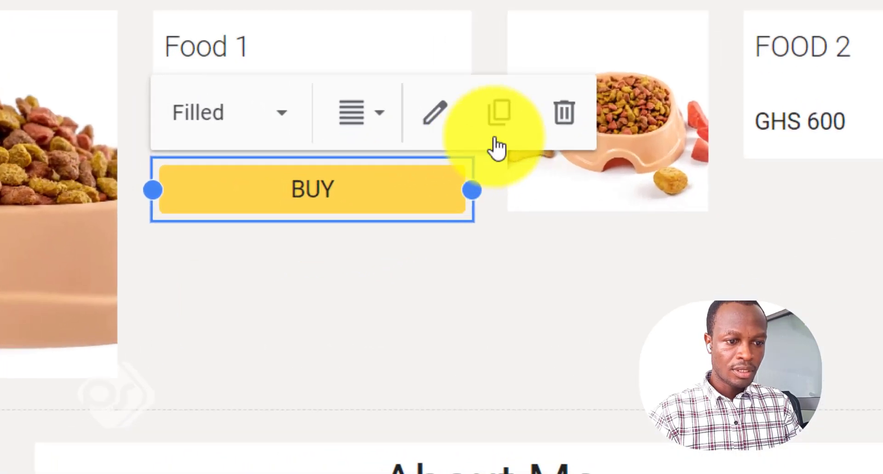
left_click(370, 236)
left_click_drag(381, 282, 787, 165)
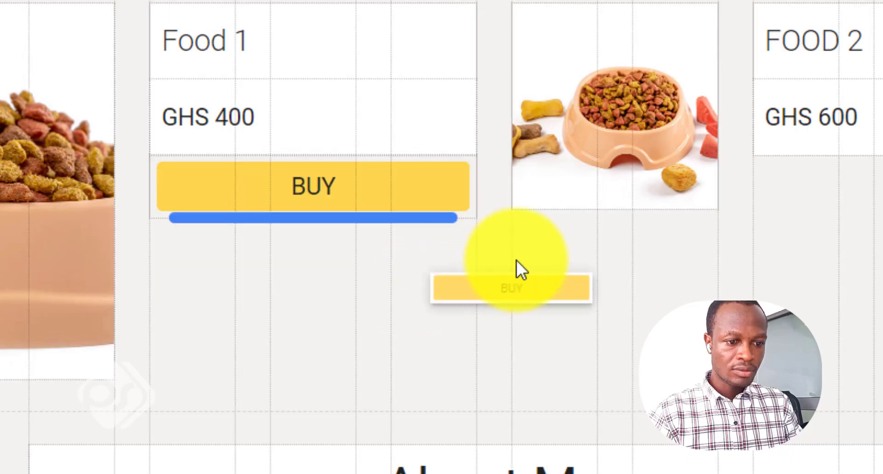
left_click_drag(729, 176, 730, 176)
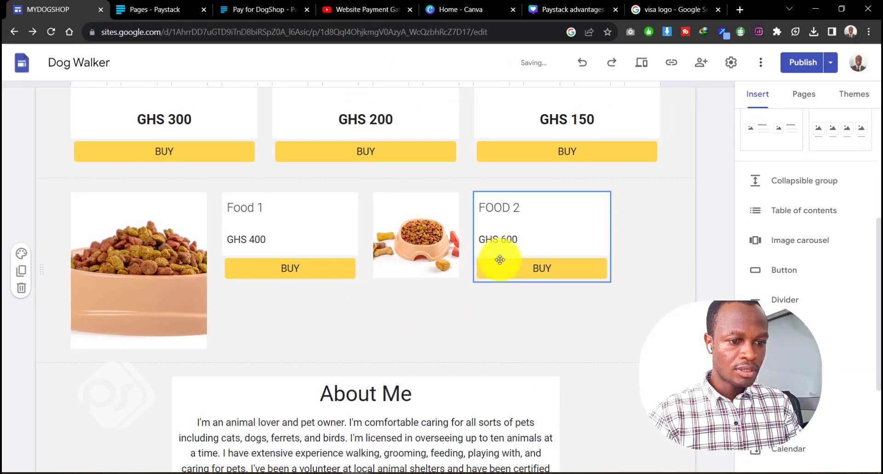
- Enlarge the second dog food image until it is as wide as the Food 1 image
left_click(453, 275)
left_click_drag(459, 280, 509, 336)
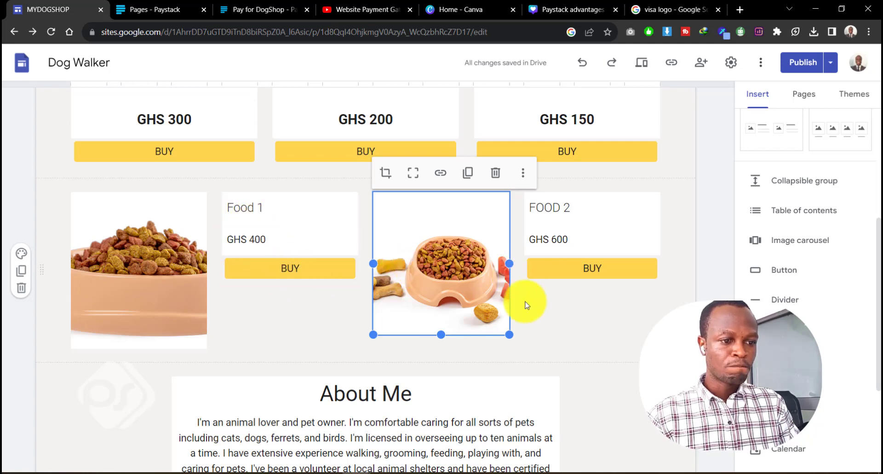
scroll(580, 350, "up", 2)
left_click(680, 292)
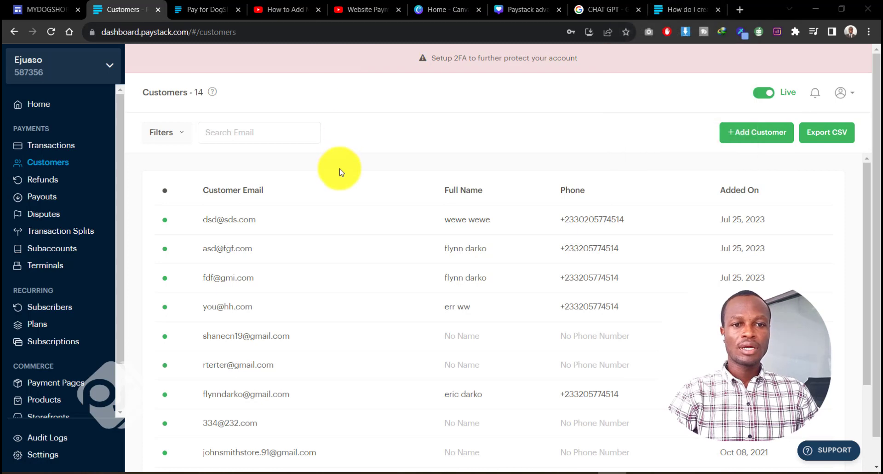
- Examine the Paystack account signup form, from the country and contact fields to the business type and developer questions
left_click(688, 8)
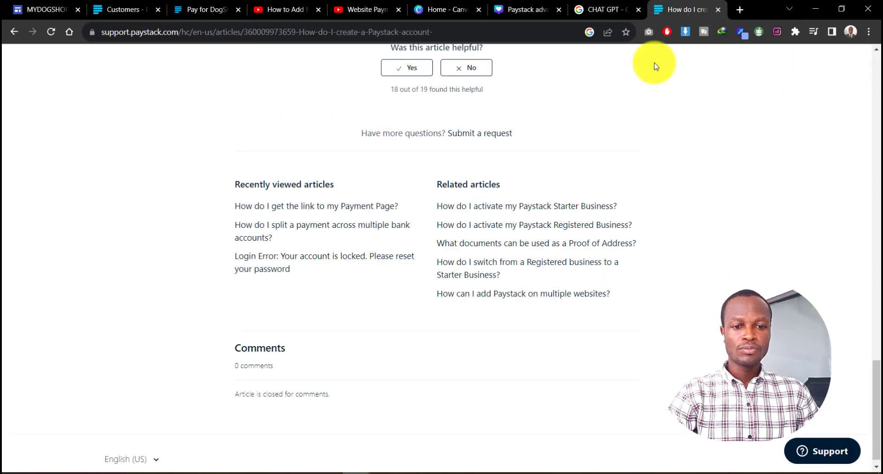
left_click(126, 8)
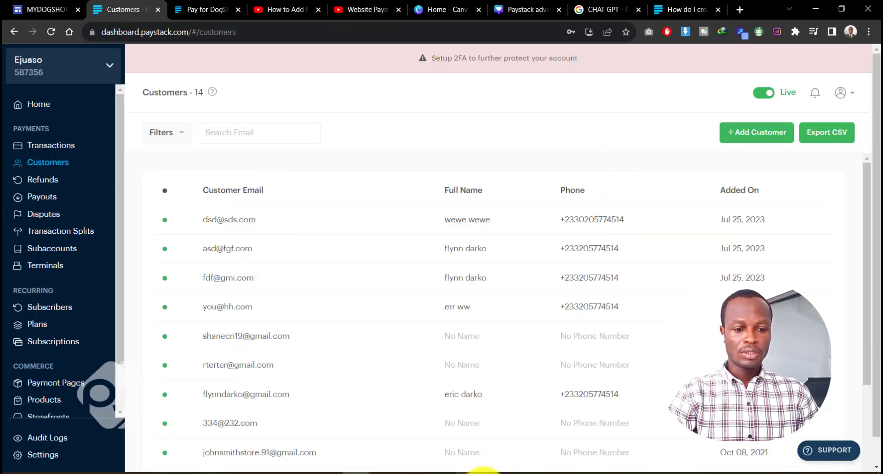
mouse_move(355, 466)
left_click(441, 432)
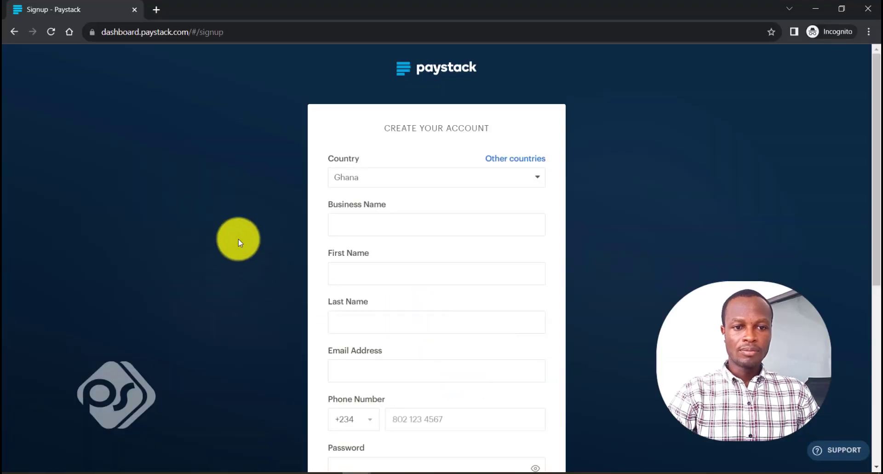
scroll(529, 172, "down", 2)
scroll(528, 182, "up", 2)
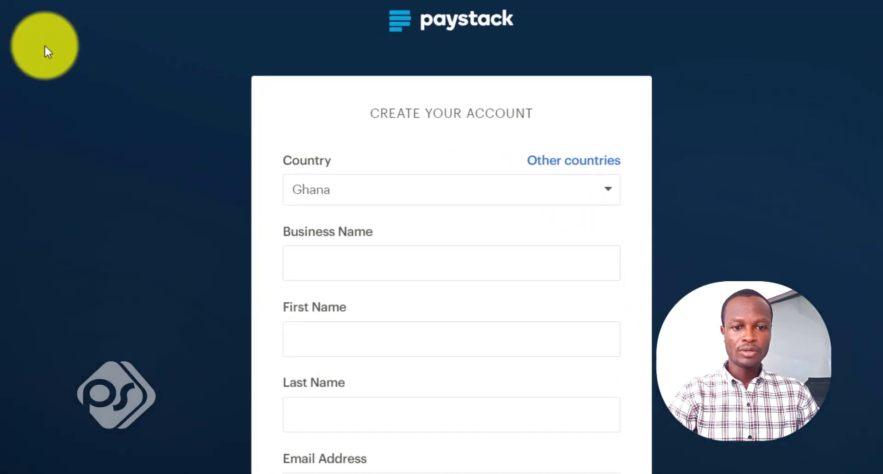
scroll(368, 267, "down", 8)
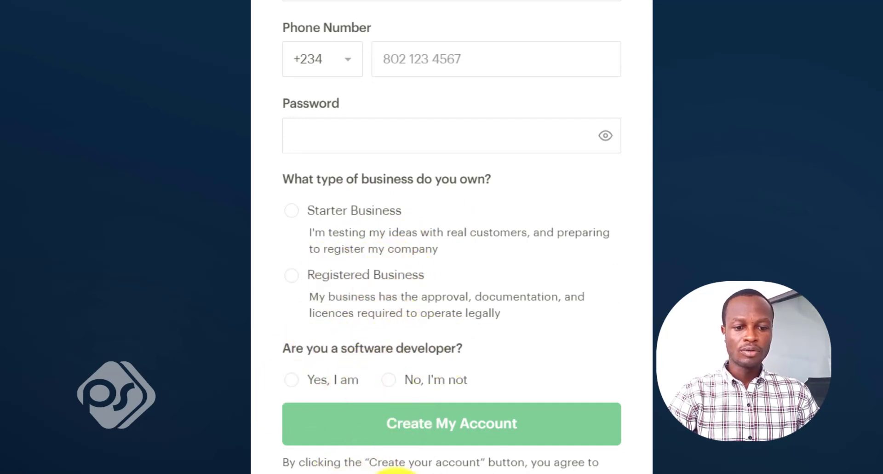
scroll(582, 442, "up", 10)
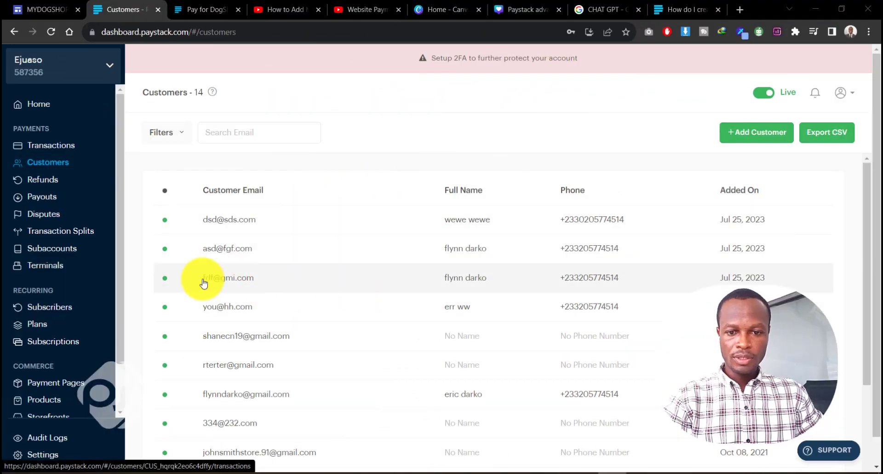
- Open the list of payment pages in the Paystack dashboard
scroll(71, 221, "down", 2)
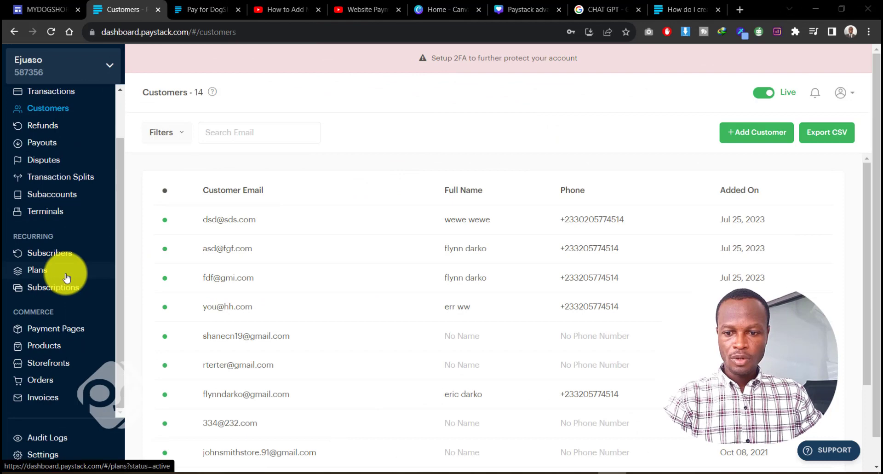
scroll(59, 304, "down", 1)
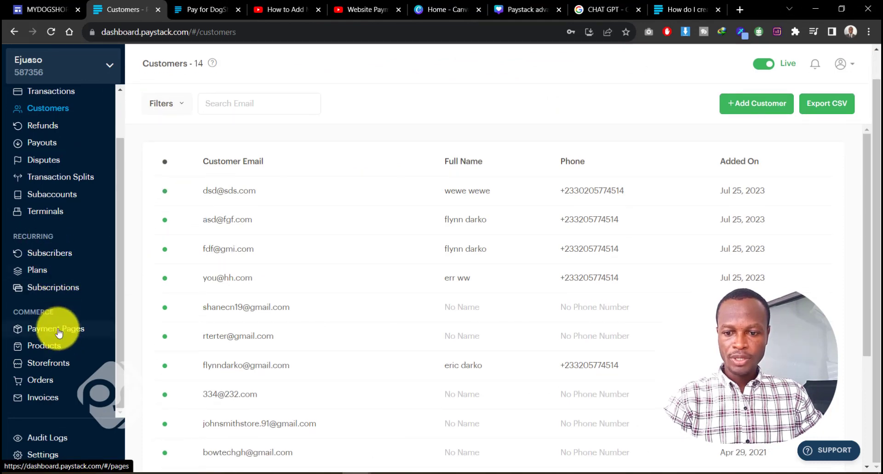
left_click(58, 335)
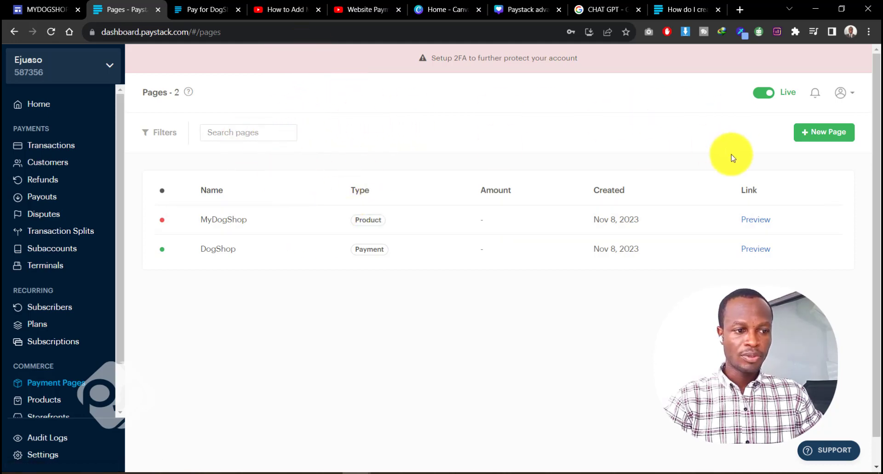
- Start a new one-time payment page and enable collecting phone numbers on it
left_click(825, 132)
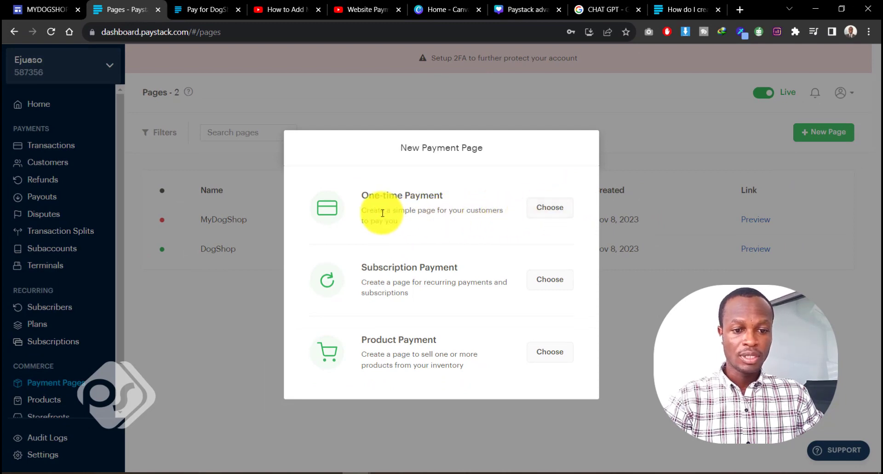
left_click(550, 211)
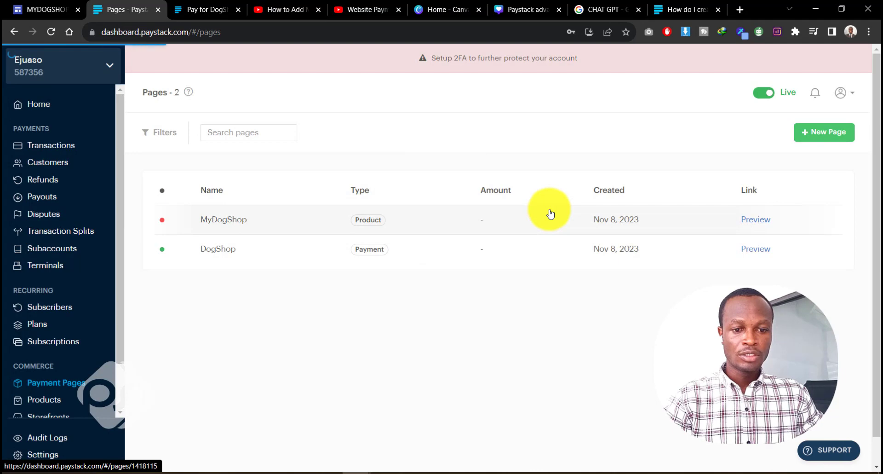
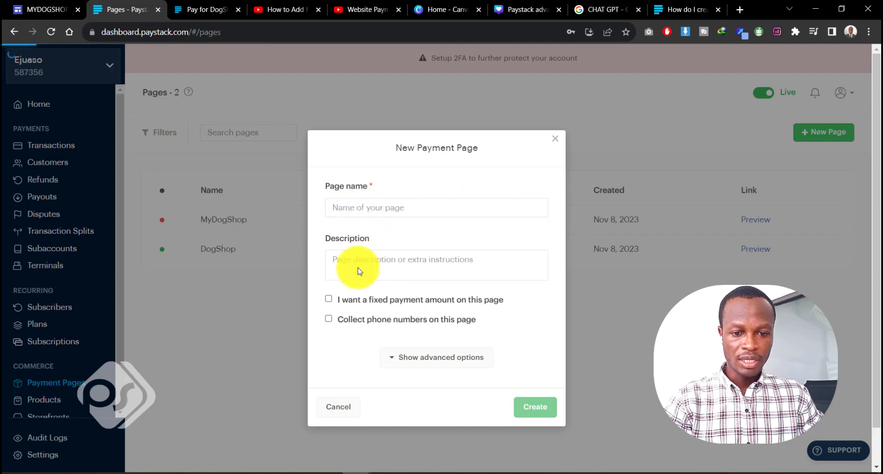
left_click(357, 262)
scroll(357, 262, "down", 1)
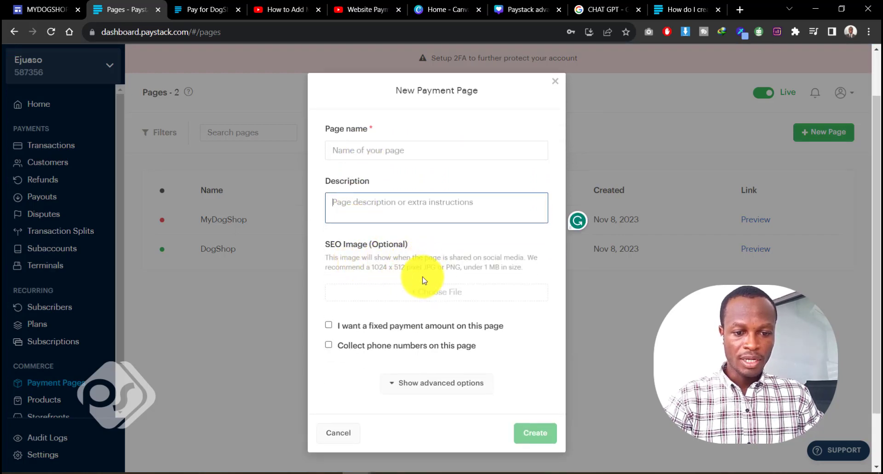
scroll(409, 255, "down", 1)
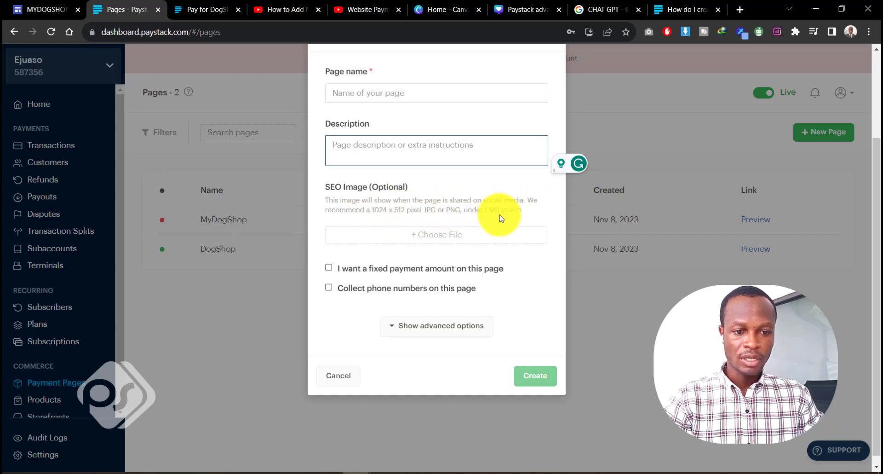
scroll(497, 217, "down", 1)
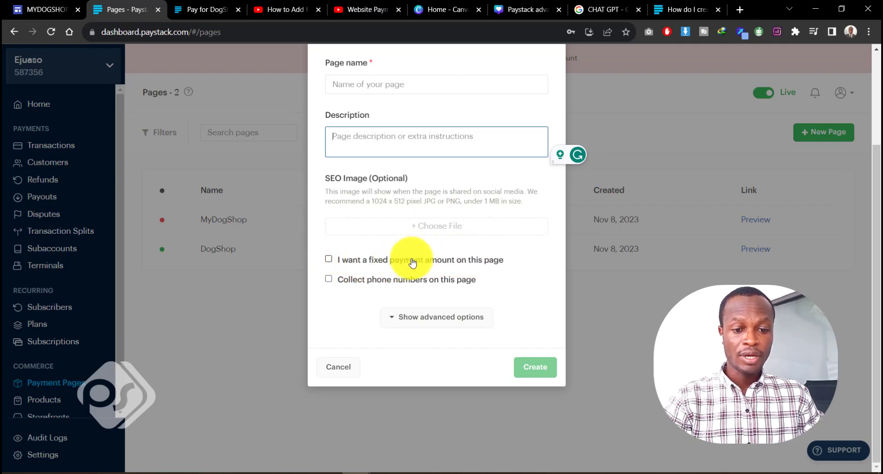
left_click(328, 279)
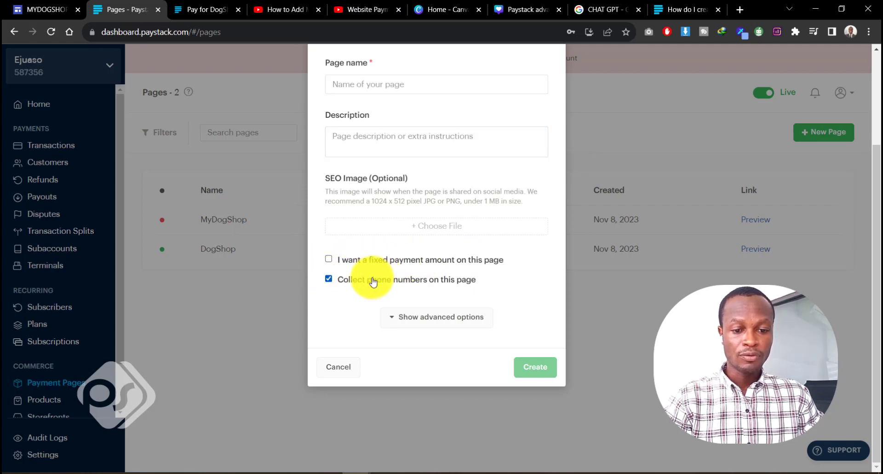
- Reveal the advanced options of the new payment page and add a second extra-information field
left_click(418, 321)
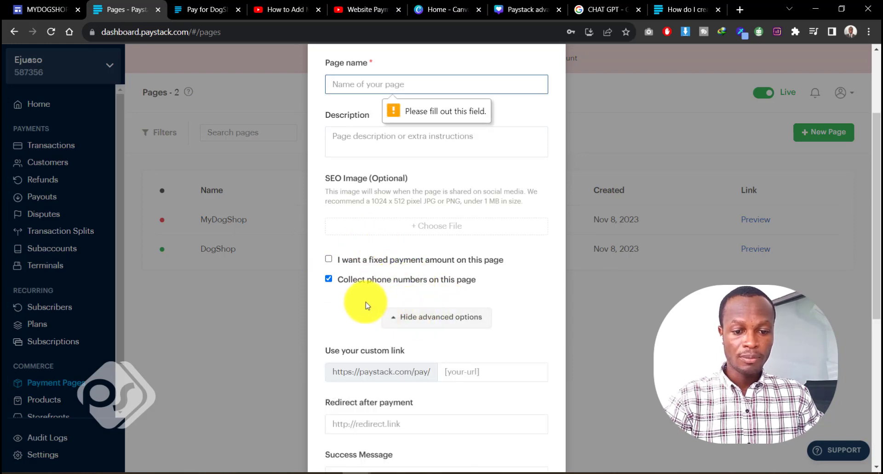
scroll(359, 307, "down", 3)
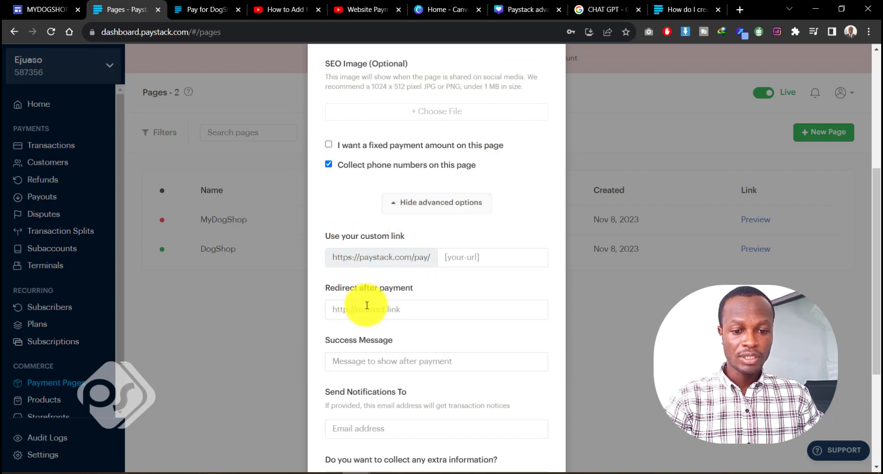
scroll(367, 305, "down", 1)
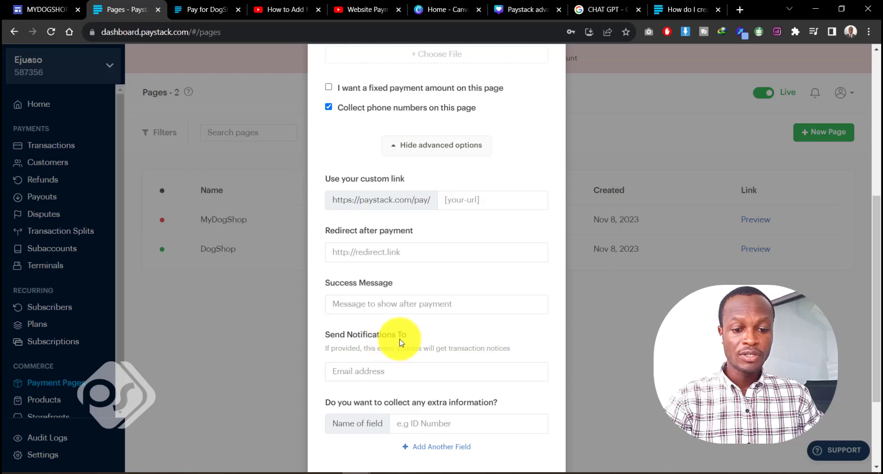
scroll(444, 348, "down", 3)
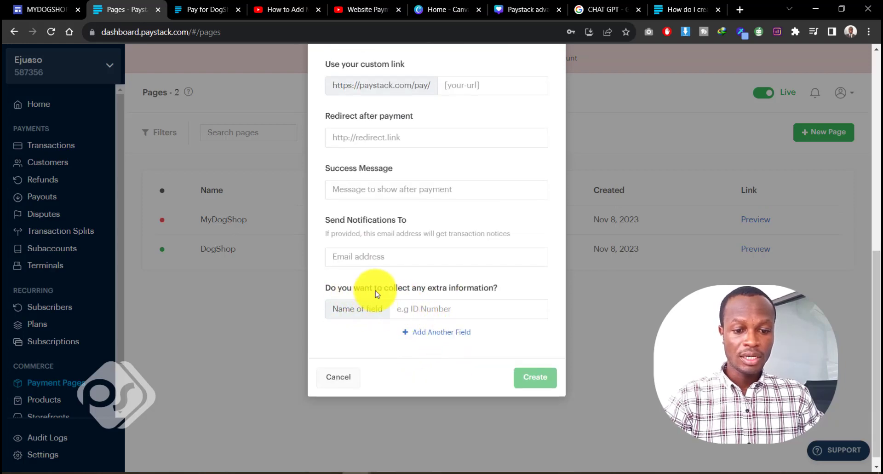
left_click(442, 330)
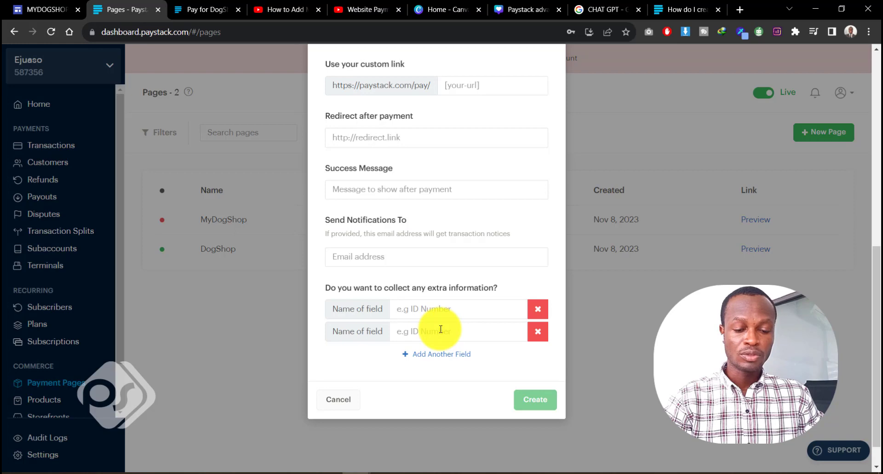
- Review the whole new payment page form and close it without creating the page
scroll(440, 328, "up", 8)
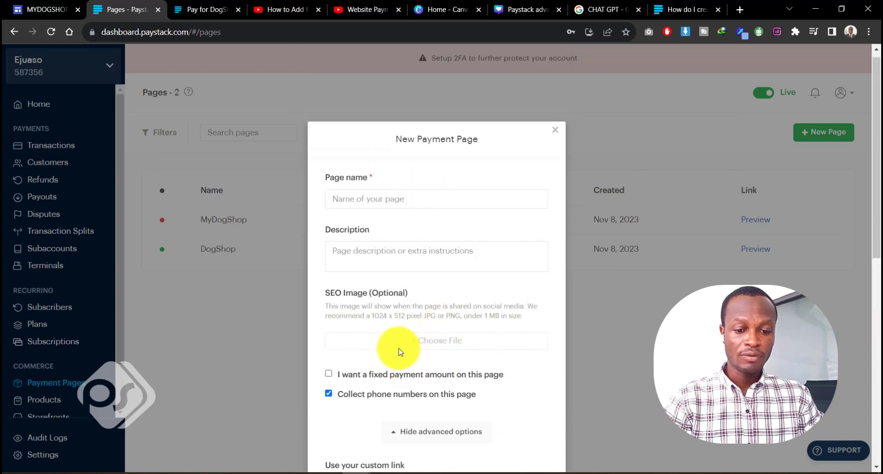
scroll(529, 285, "down", 8)
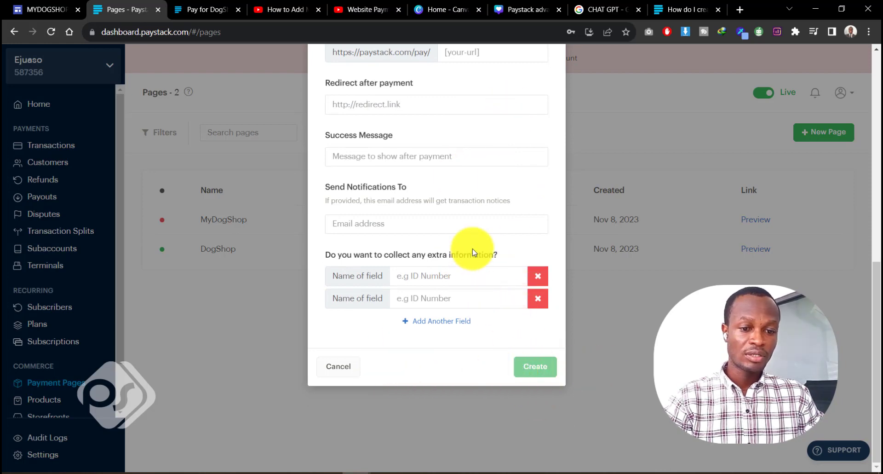
scroll(485, 250, "up", 9)
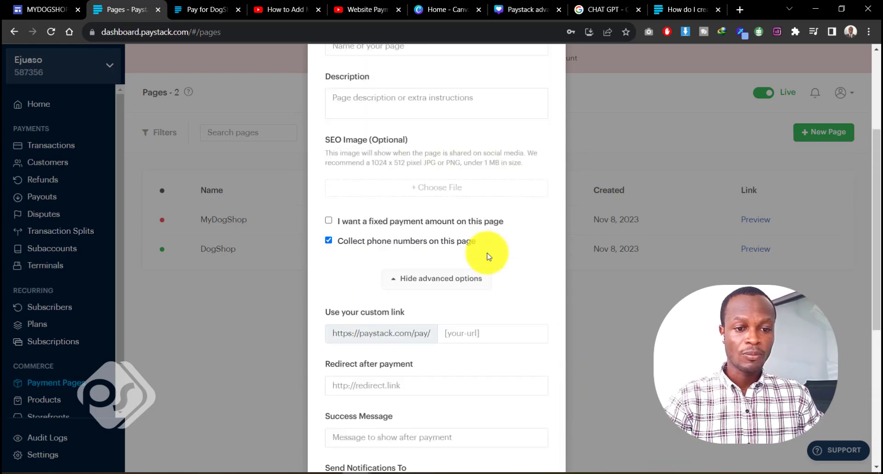
scroll(491, 200, "up", 2)
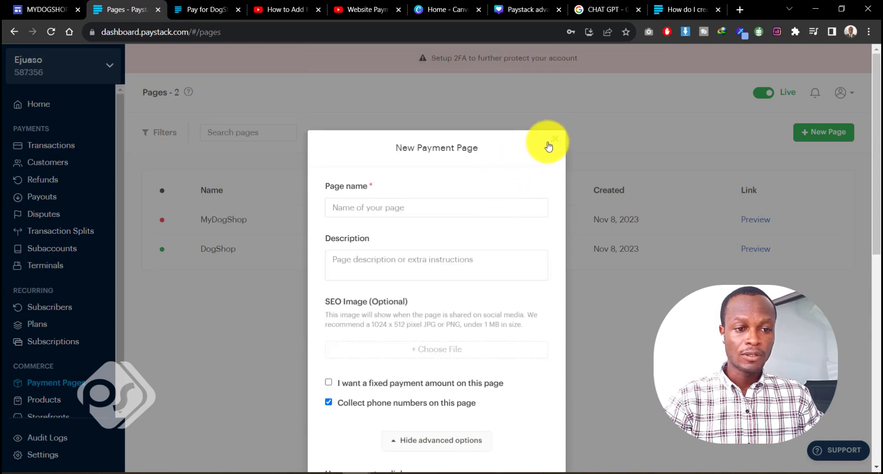
left_click(555, 140)
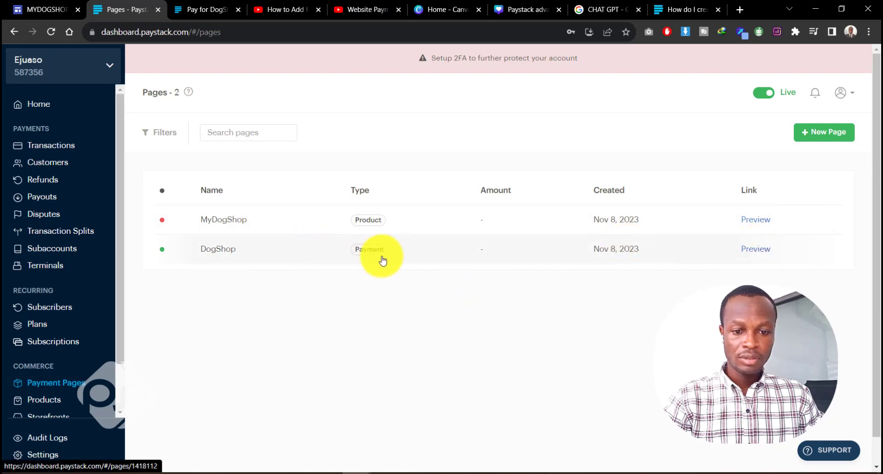
- Copy the link of the existing DogShop payment page and switch back to the Google Sites editor
left_click(217, 254)
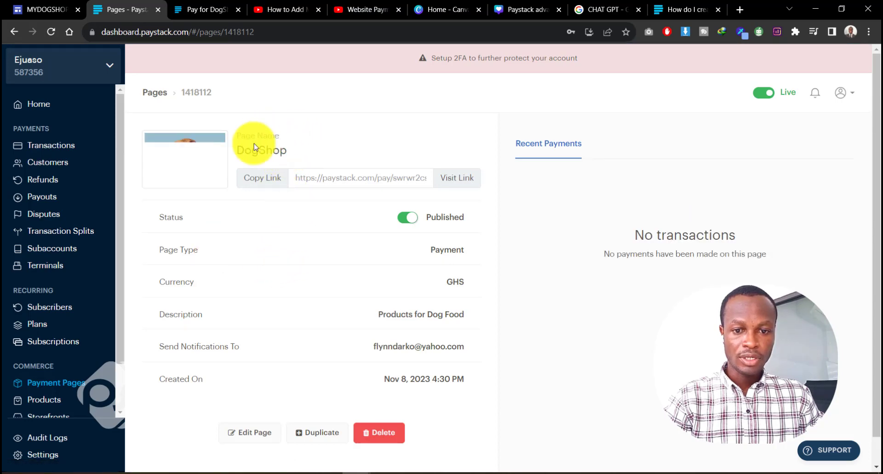
scroll(276, 265, "down", 1)
scroll(276, 264, "up", 1)
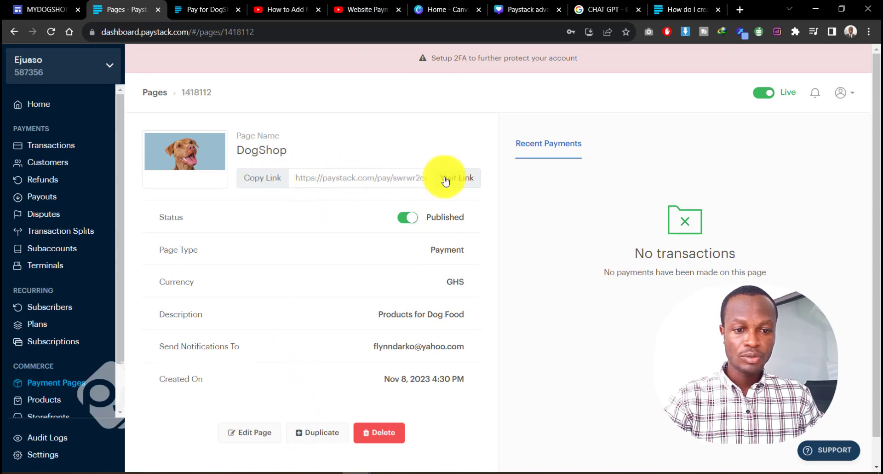
left_click(271, 183)
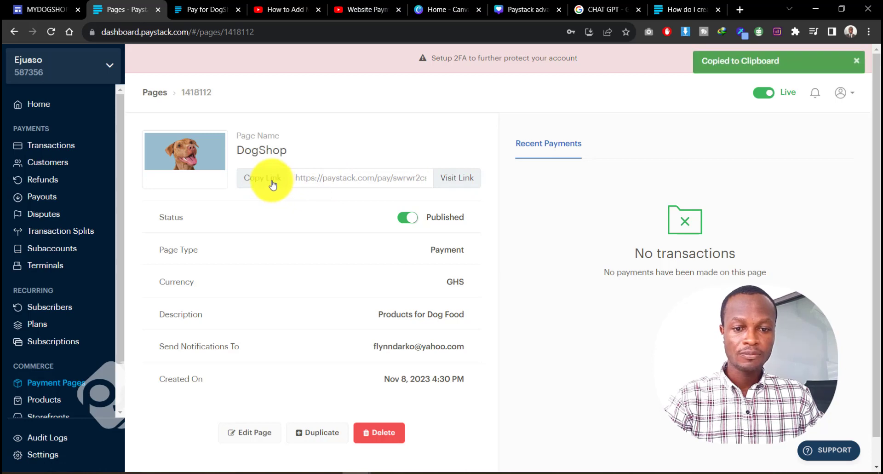
left_click(43, 10)
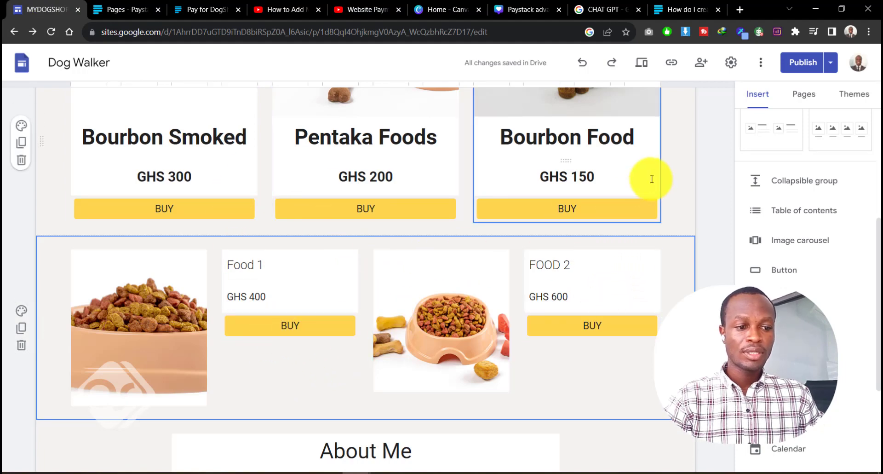
left_click(308, 325)
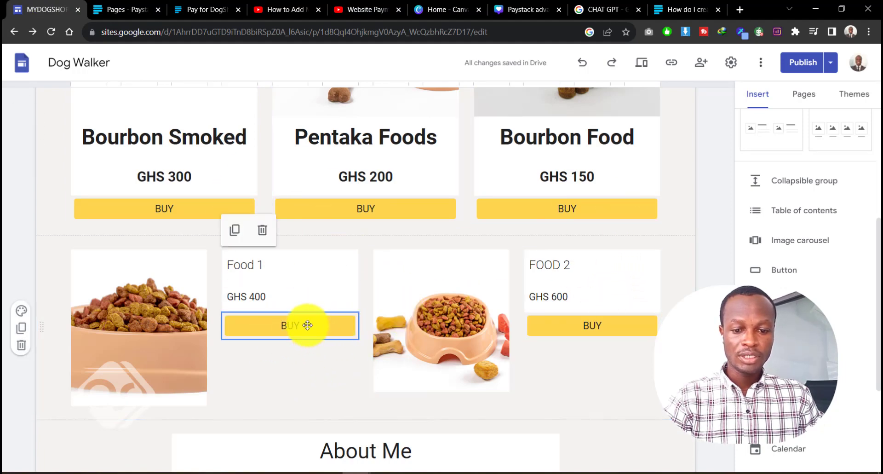
left_click(312, 326)
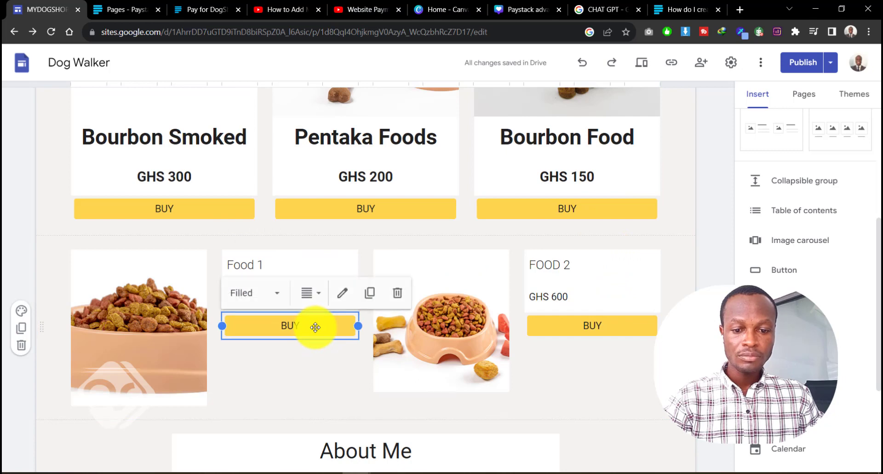
left_click(342, 297)
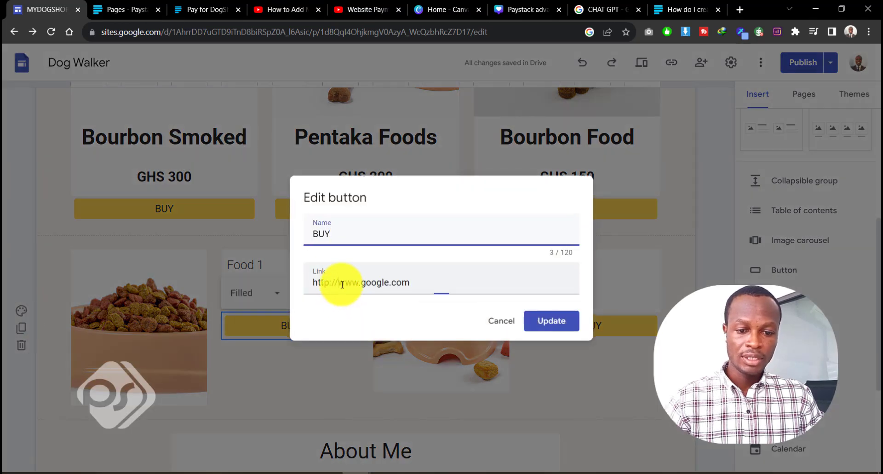
left_click(341, 283)
triple_click(341, 283)
key("ctrl+v")
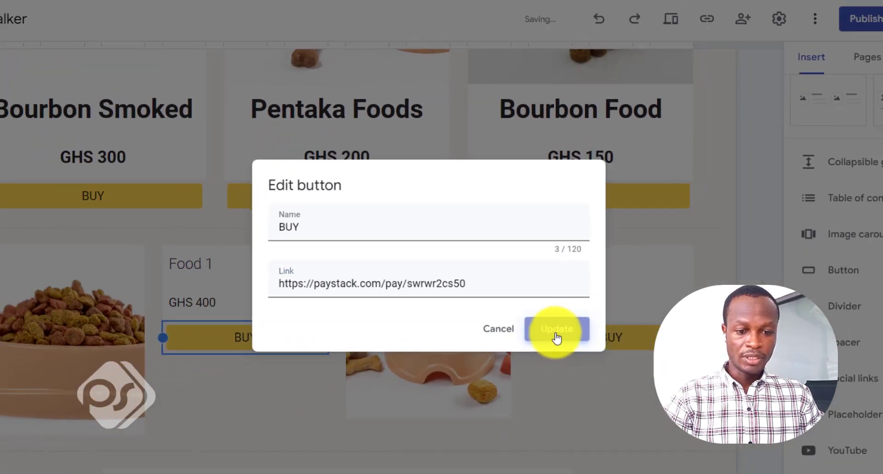
left_click(581, 368)
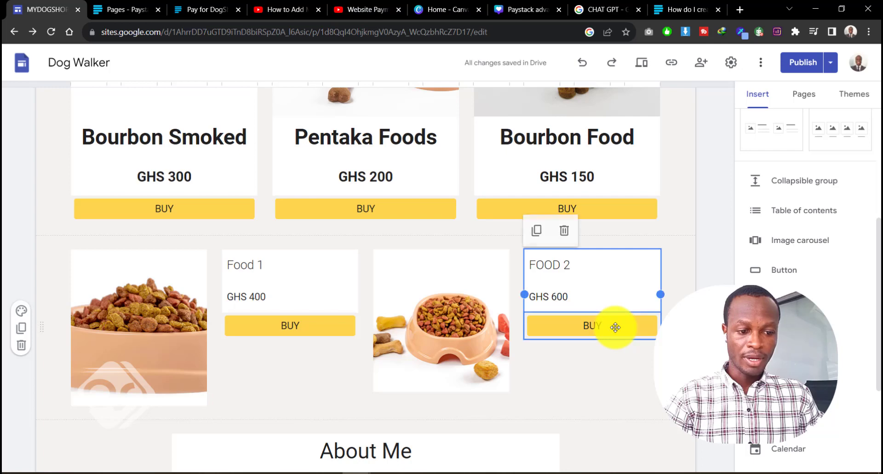
key("Escape")
left_click(618, 328)
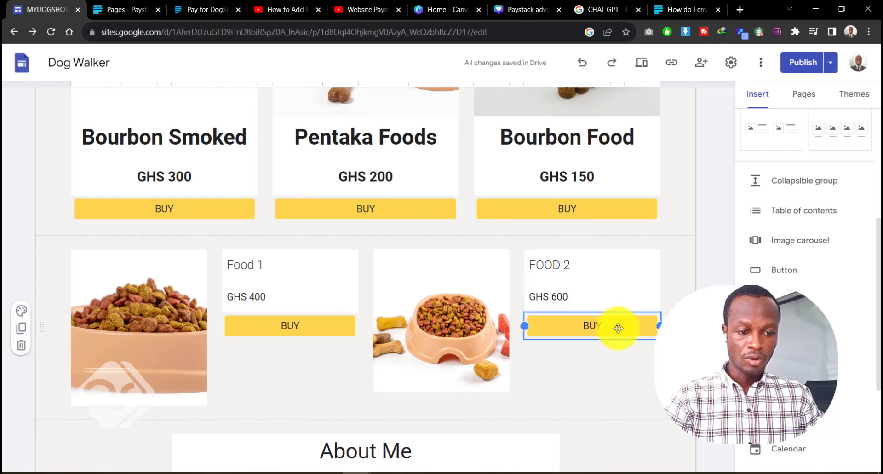
left_click(644, 293)
left_click_drag(381, 294, 296, 282)
key("ctrl+v")
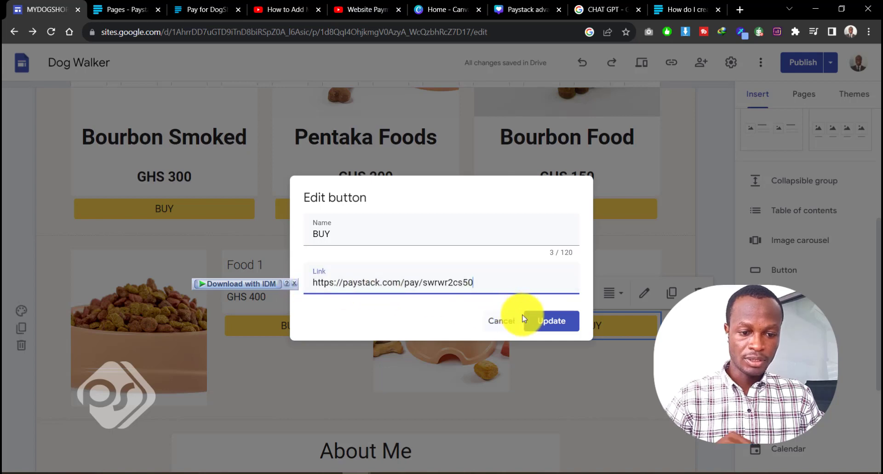
left_click(547, 321)
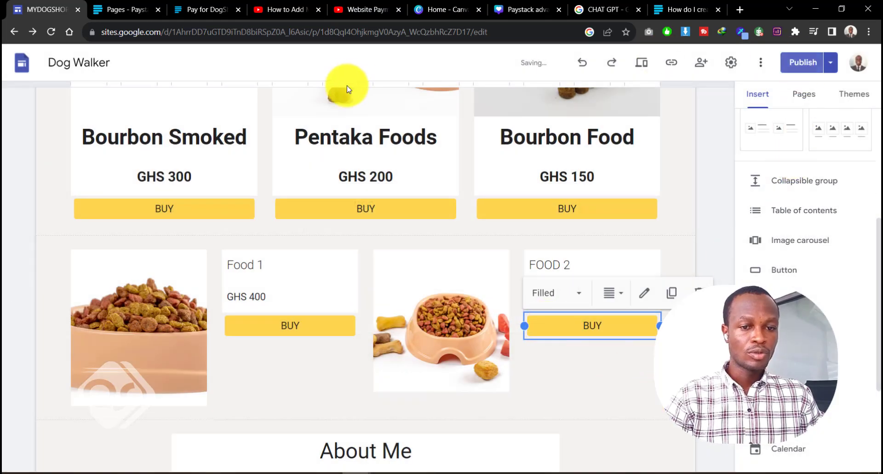
- Review the updated Home page changes and publish the site
left_click(803, 70)
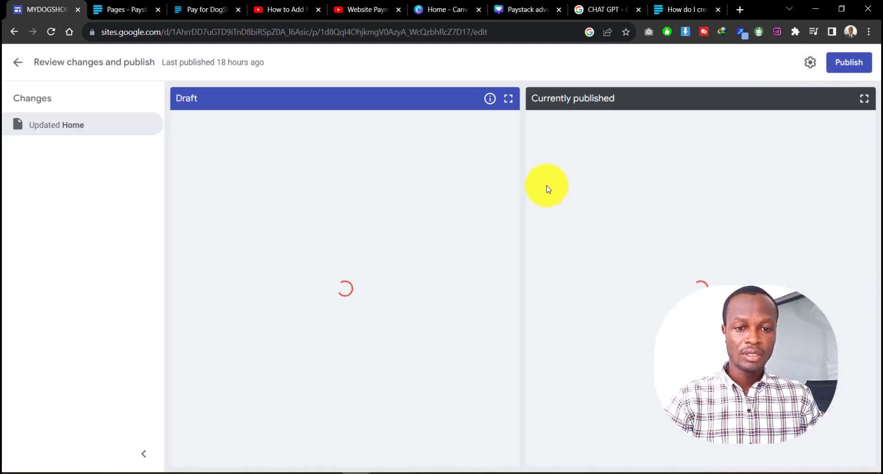
left_click(850, 63)
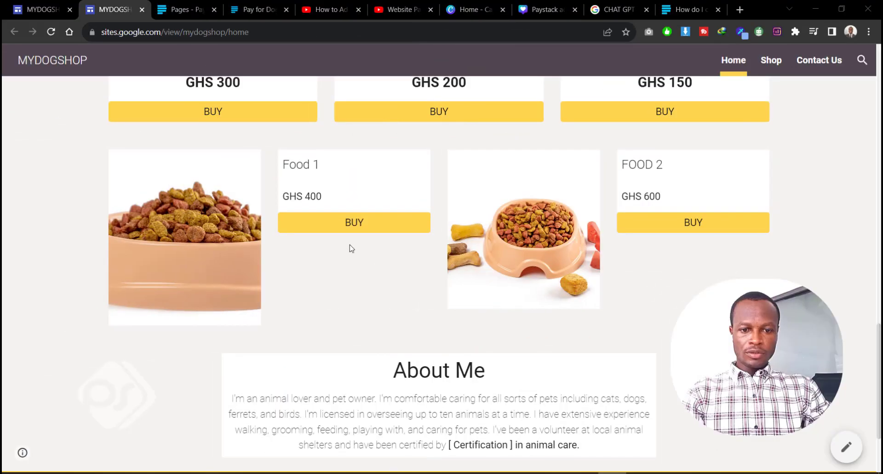
- Test the Food 1 BUY button on the published home page and examine the whole payment form it opens
scroll(414, 243, "up", 3)
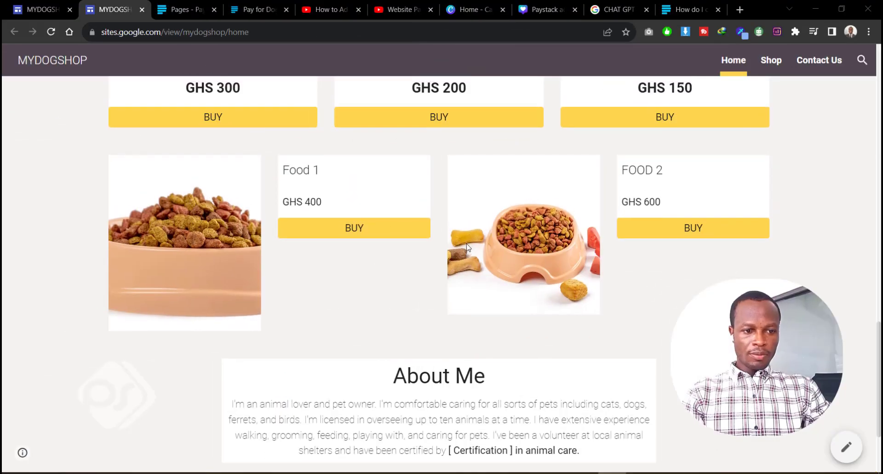
scroll(397, 231, "down", 3)
left_click(355, 234)
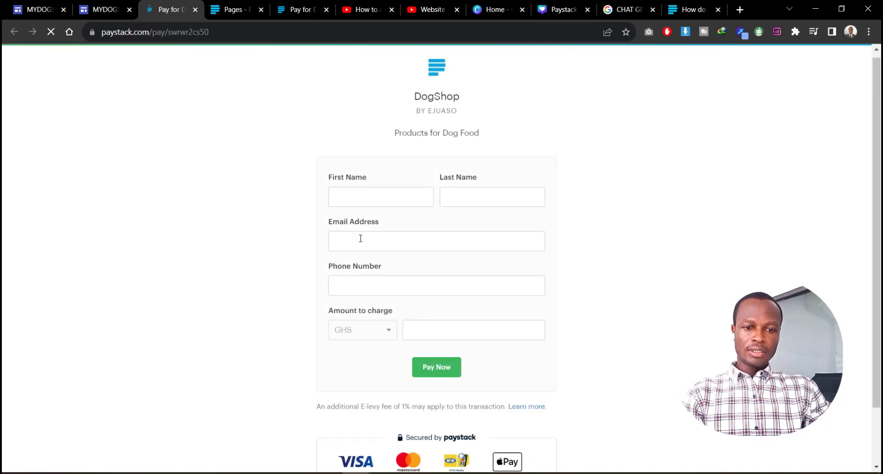
scroll(371, 258, "down", 1)
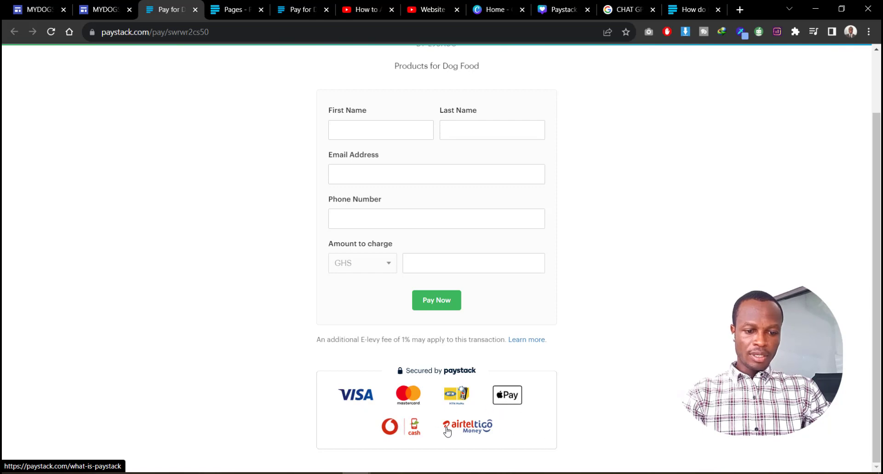
scroll(637, 369, "up", 2)
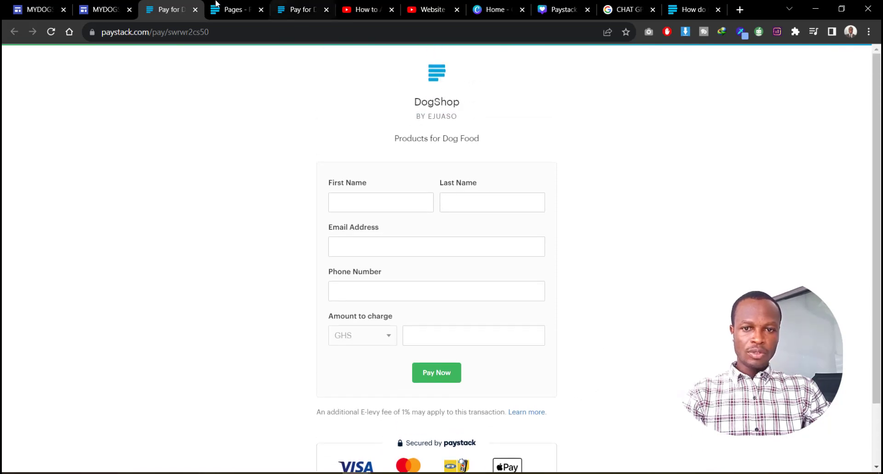
- Return to the published MYDOGSHOP site and look over the product listings and their BUY buttons
left_click(102, 9)
scroll(317, 297, "up", 3)
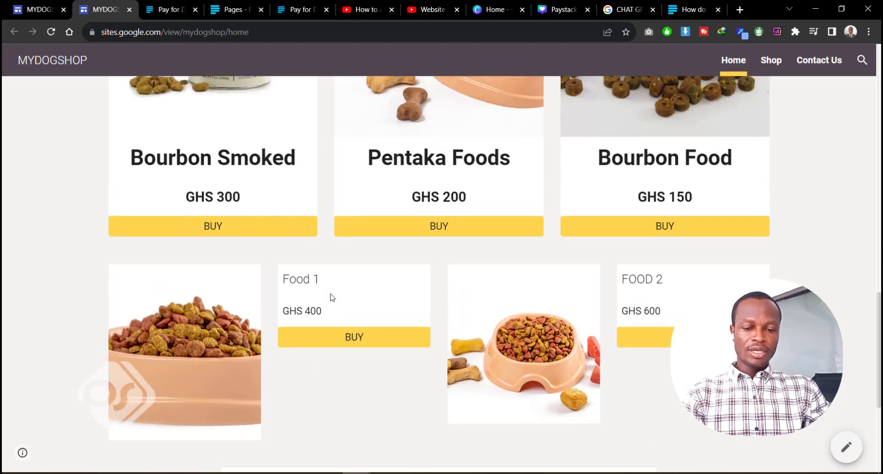
scroll(332, 296, "down", 4)
scroll(332, 297, "up", 5)
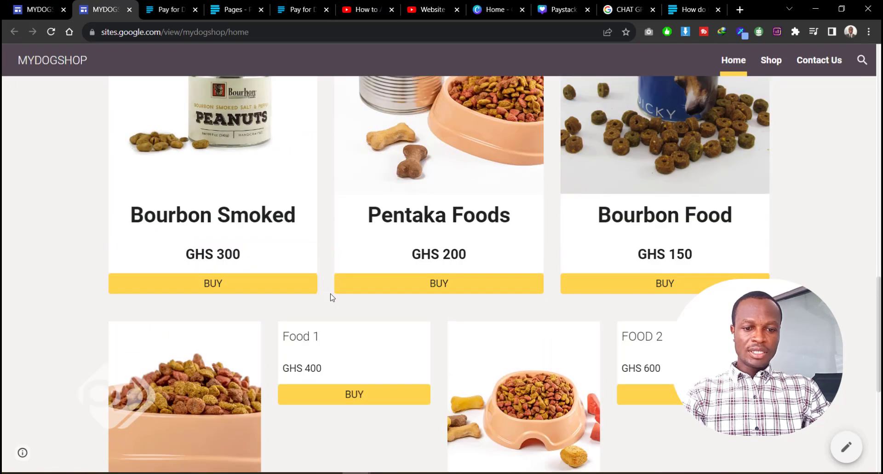
scroll(332, 297, "down", 4)
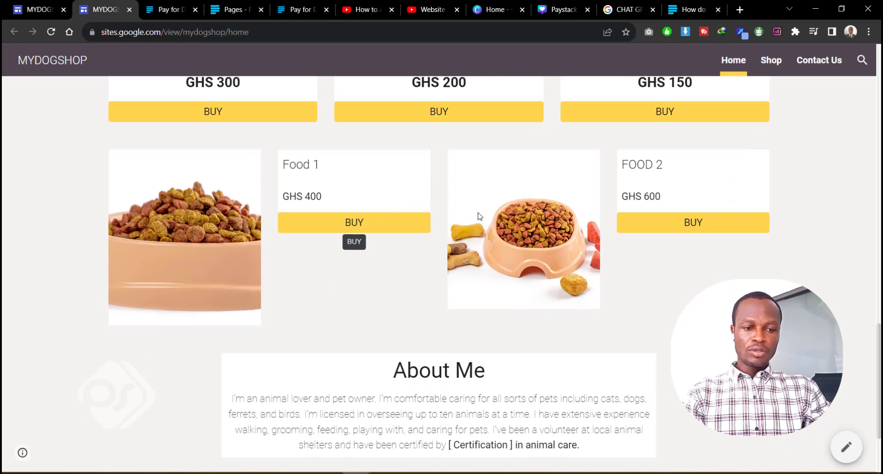
scroll(332, 297, "up", 3)
scroll(333, 296, "down", 3)
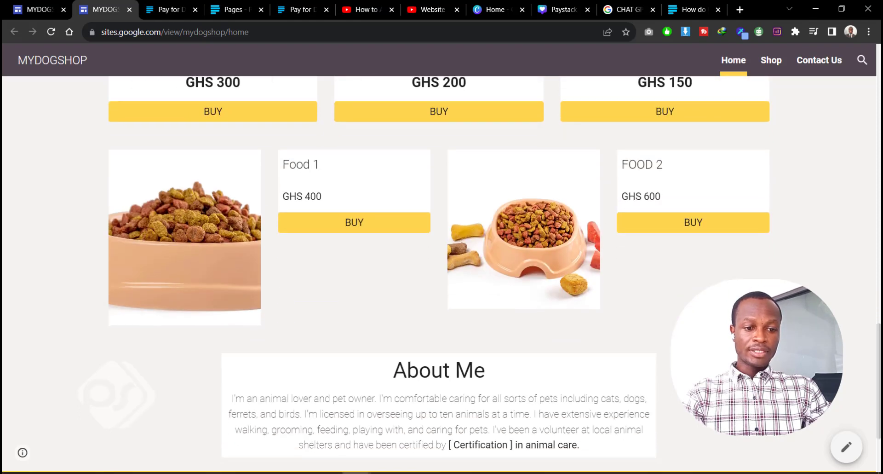